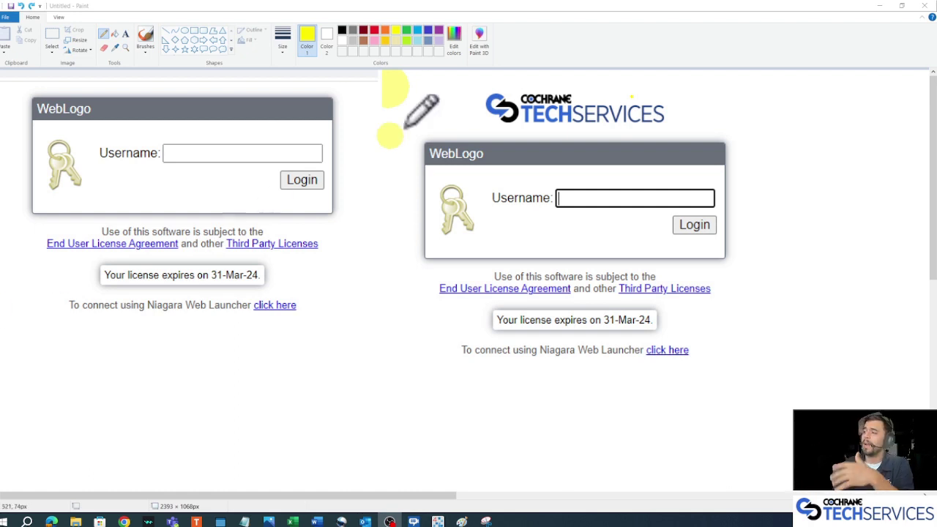
Ring the Cochrane Tech Services logo in yellow on the Paint mockup, then bring up Chrome's login page
mouse_move(575, 77)
left_mouse_down()
mouse_move(486, 82)
mouse_move(598, 84)
left_mouse_up()
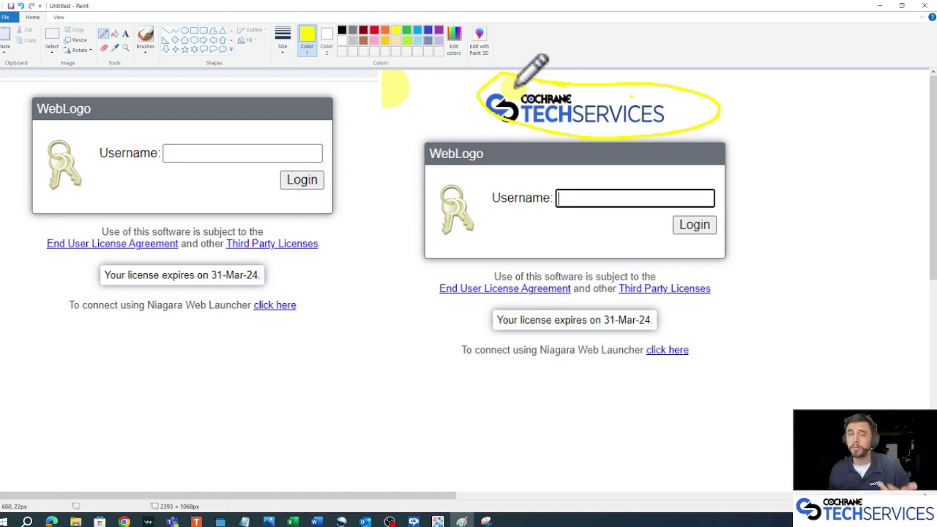
left_click(125, 521)
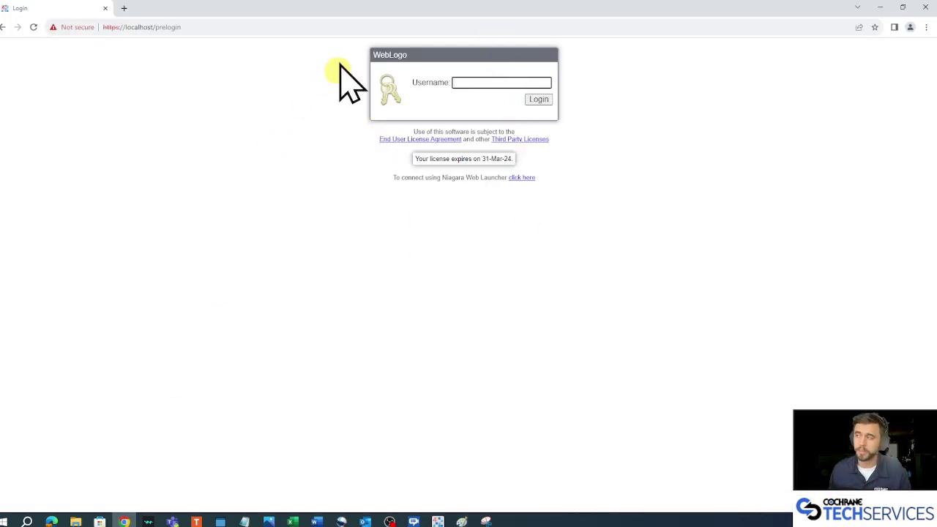
Maximize Chrome, then minimize Chrome and Paint to reveal WorkPlace N4's Application Director
left_click(904, 7)
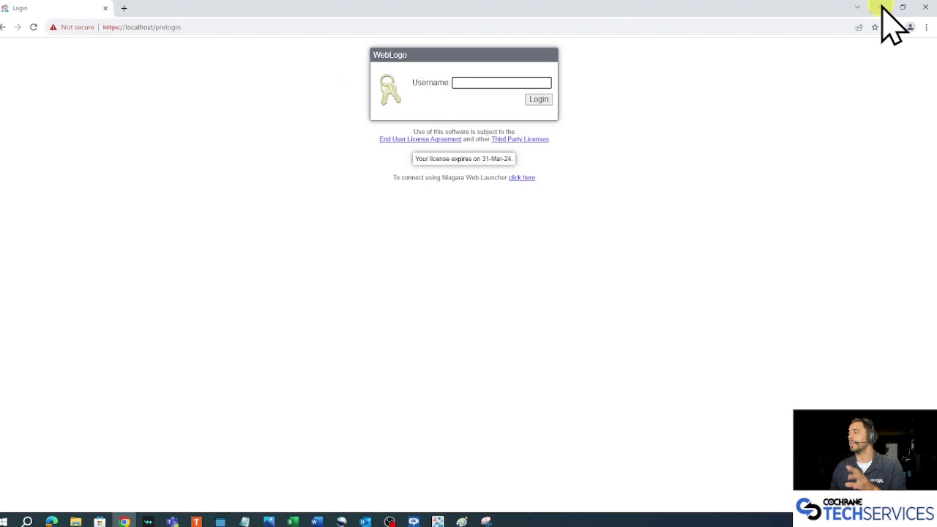
left_click(881, 7)
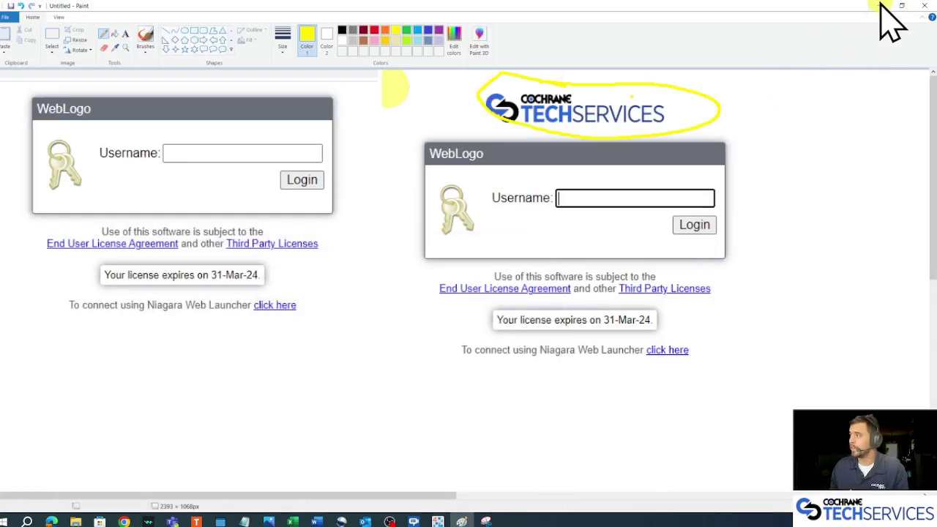
left_click(882, 9)
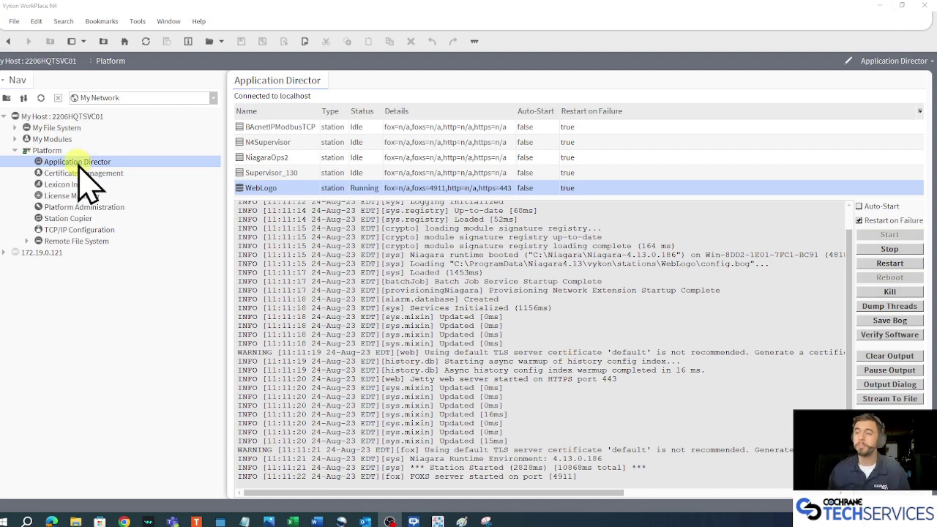
Open Platform's Station Copier and copy the WebLogo station from localhost to this computer
left_click(46, 151)
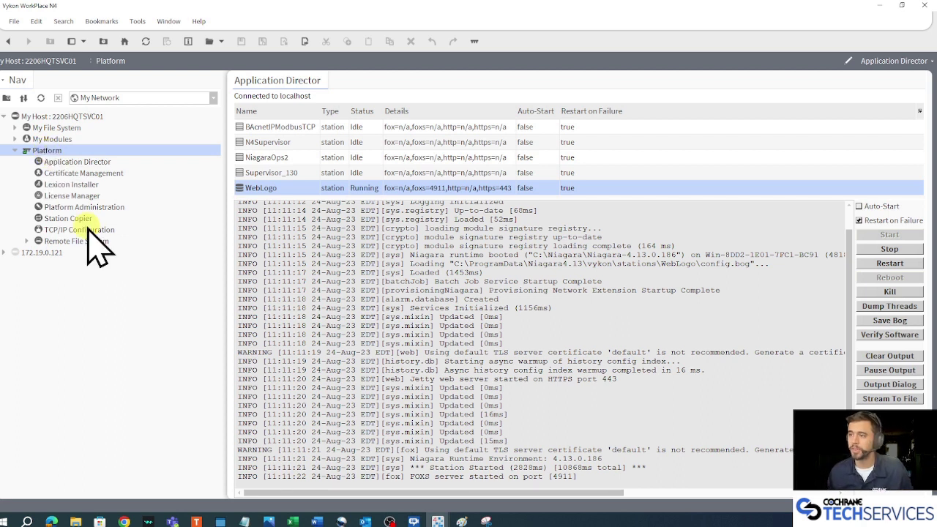
left_click(70, 219)
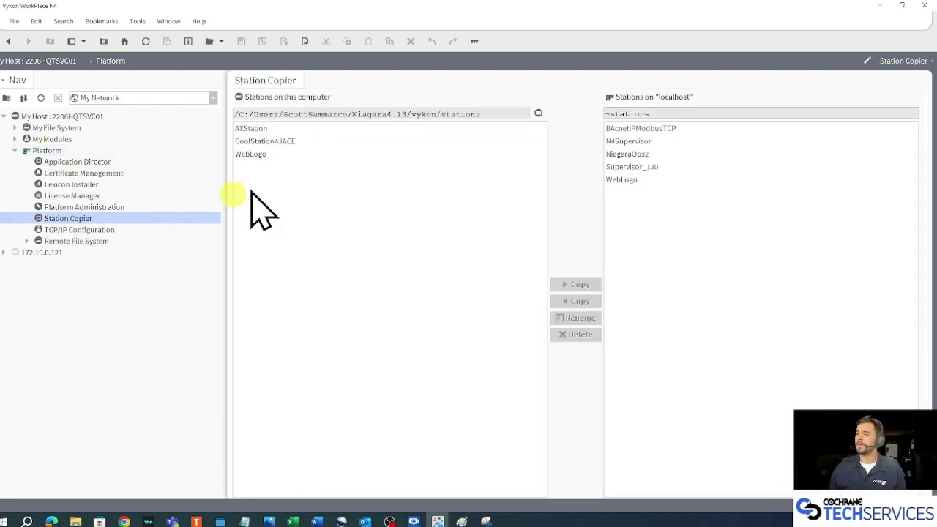
left_click(635, 181)
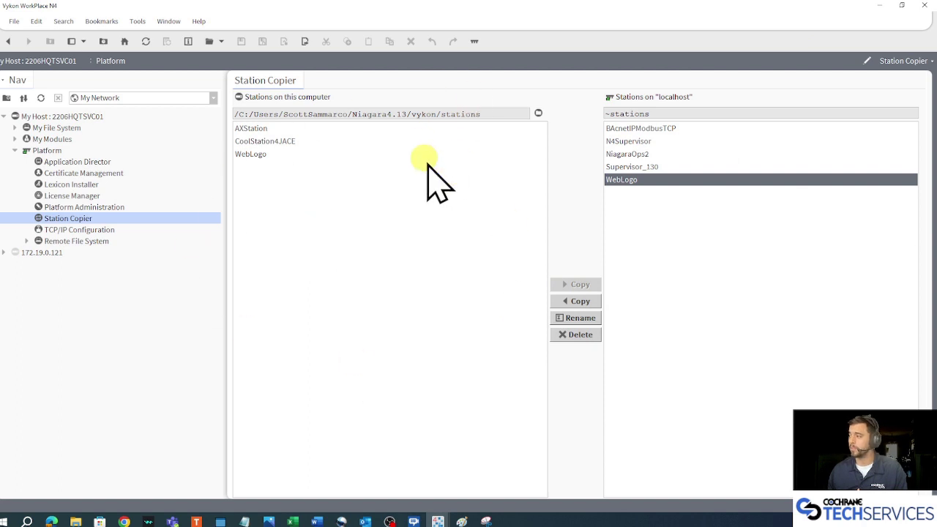
left_click(580, 301)
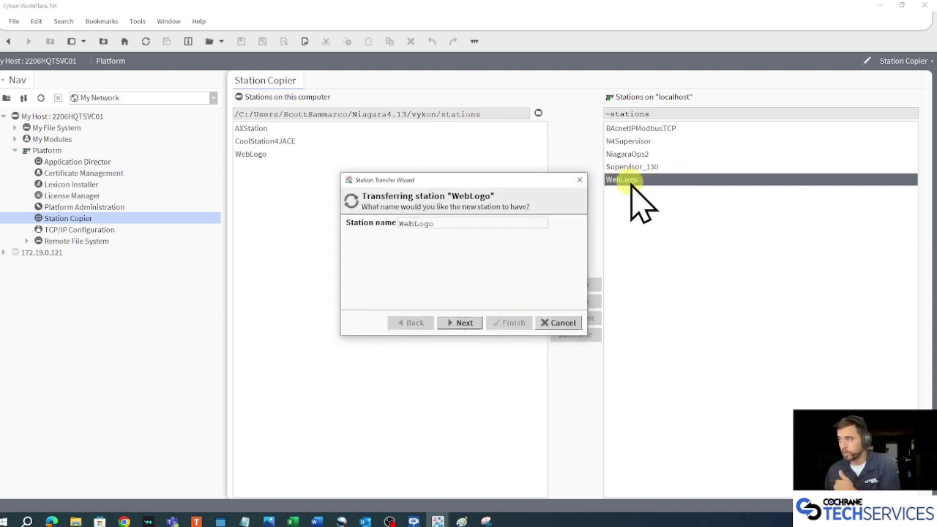
Name the copy WebLogo_original08242023, transfer all files, then close the finished report
left_click(508, 224)
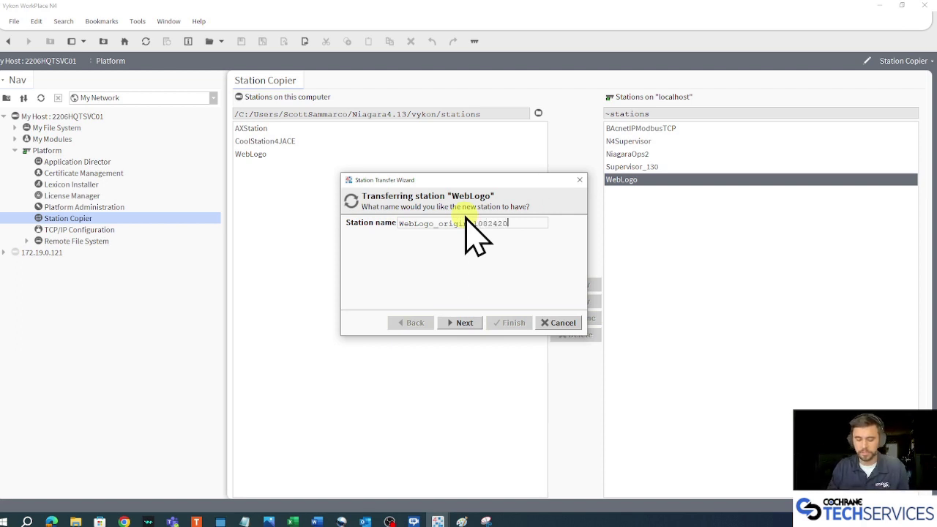
left_click(466, 323)
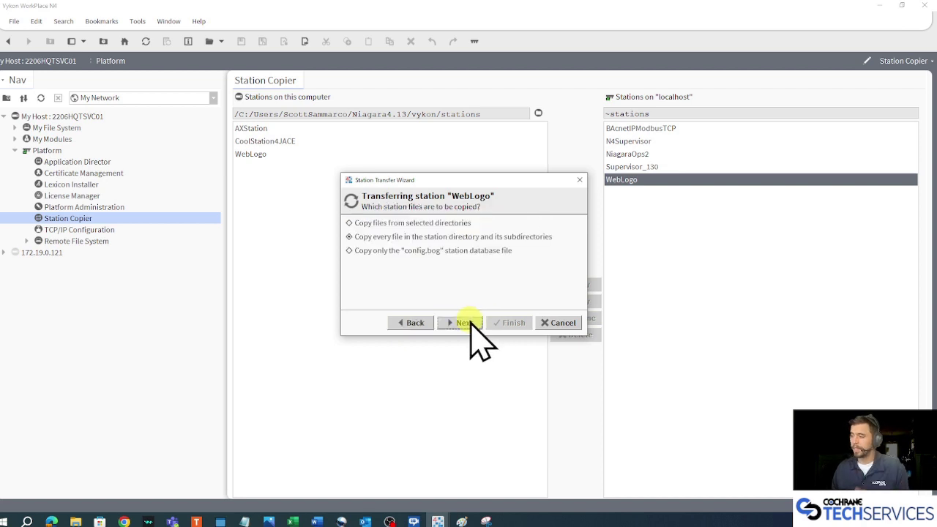
left_click(466, 323)
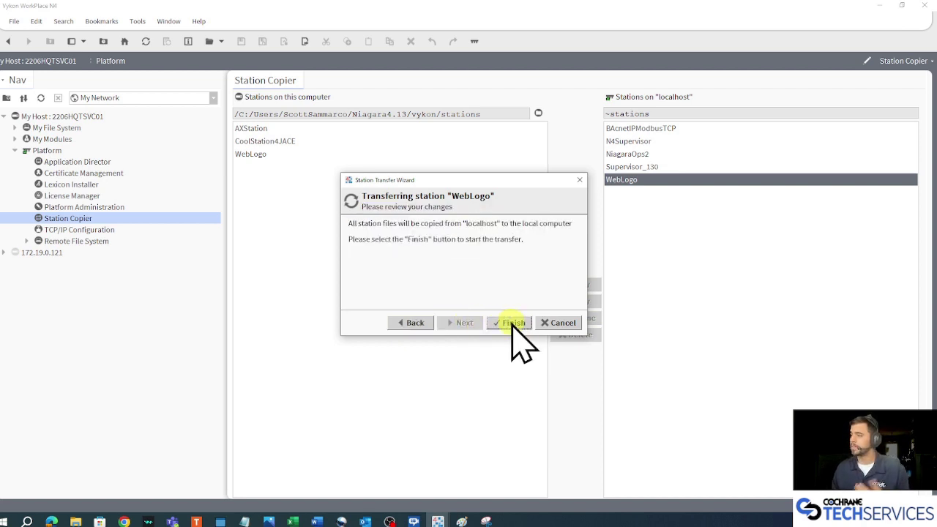
left_click(510, 323)
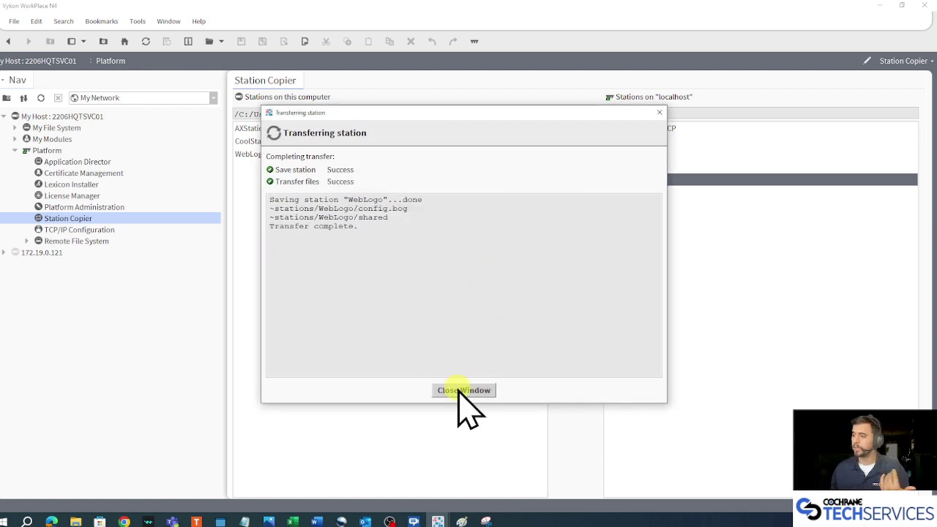
left_click(462, 391)
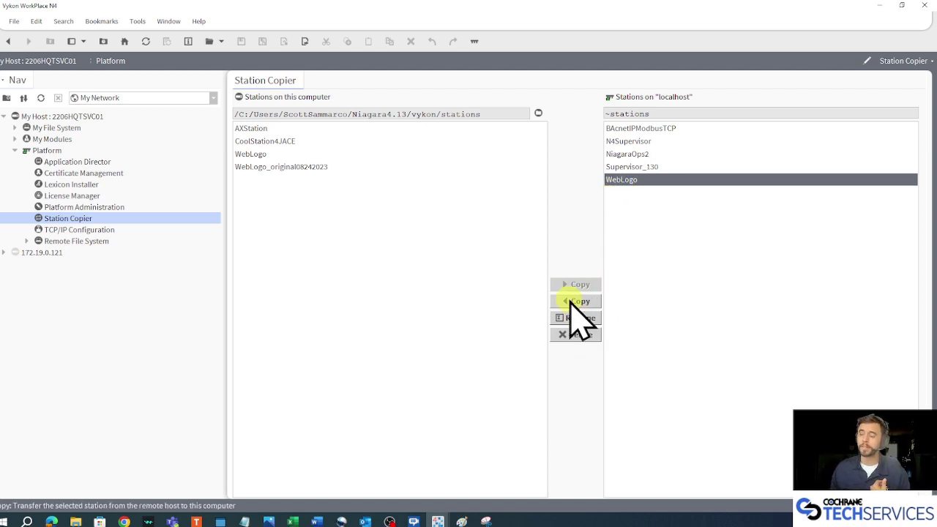
Copy WebLogo again as WebLogo_modified with all files and close the transfer report
left_click(571, 301)
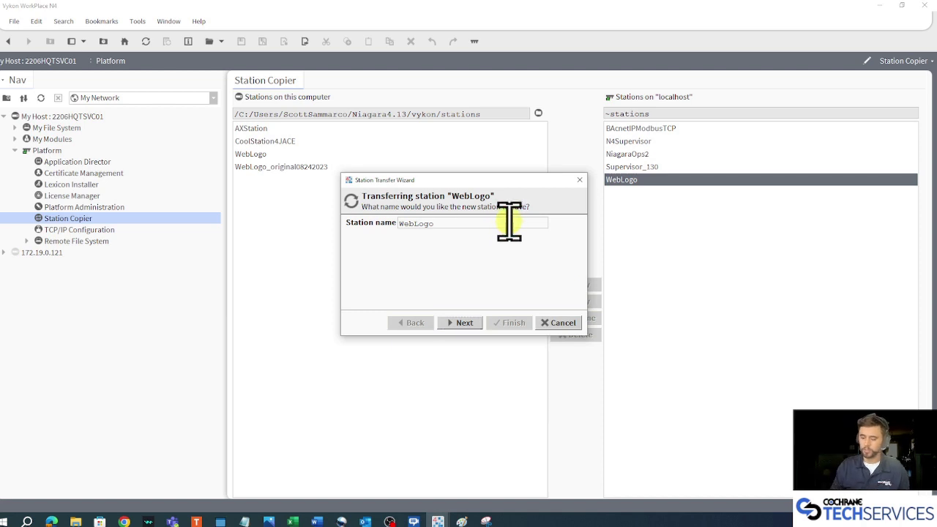
left_click(467, 323)
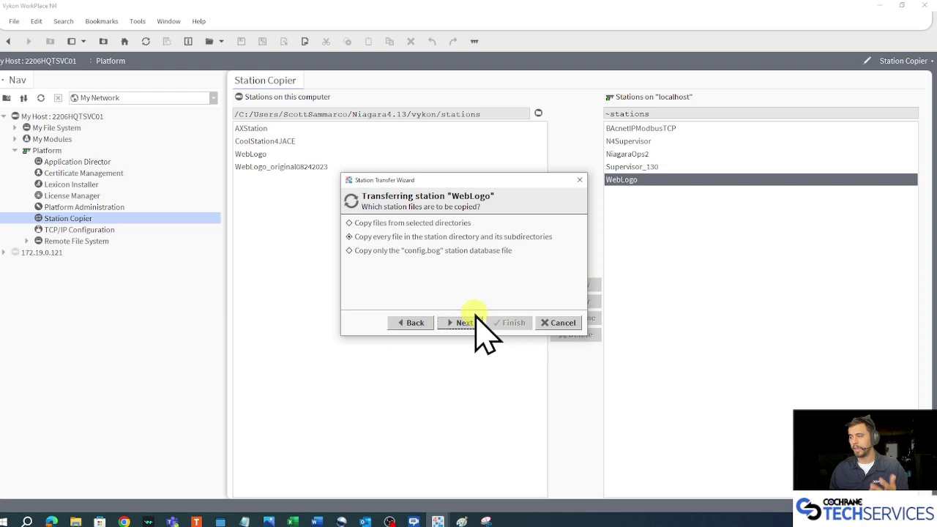
left_click(468, 323)
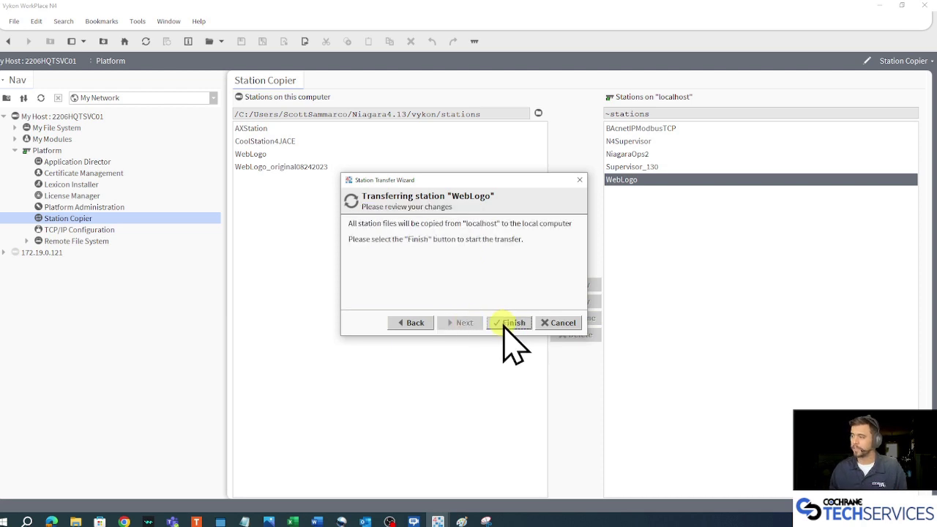
left_click(510, 323)
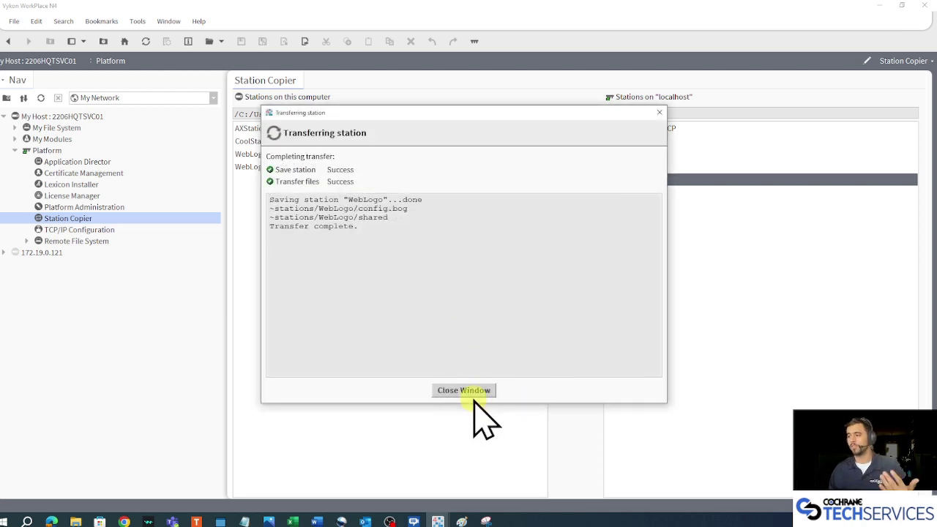
left_click(470, 389)
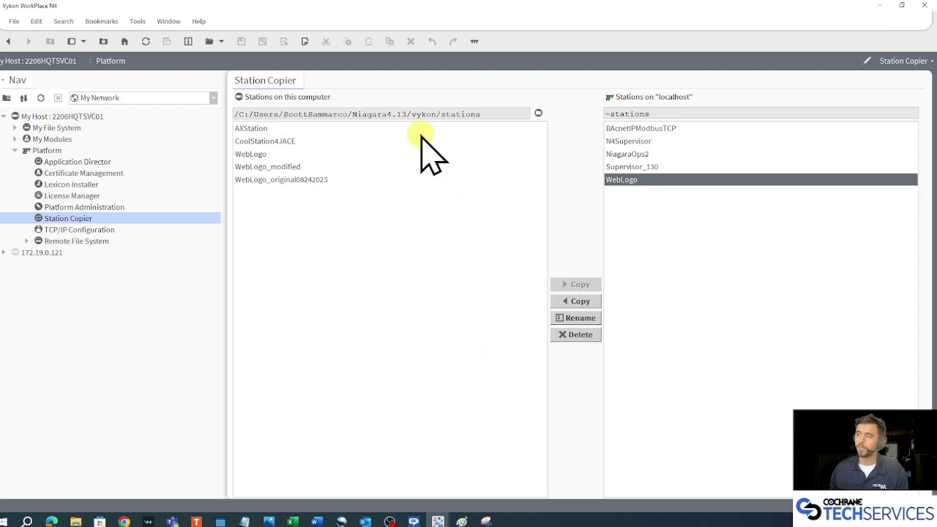
Collapse Platform, expand My File System > User Home > stations, and open the WebLogo_modified folder
left_click(15, 151)
left_click(59, 129)
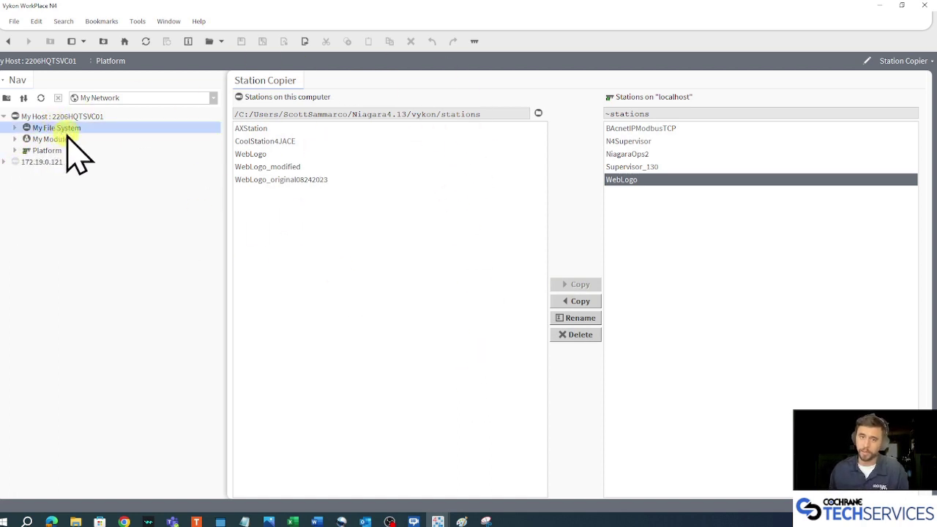
left_click(15, 127)
left_click(59, 151)
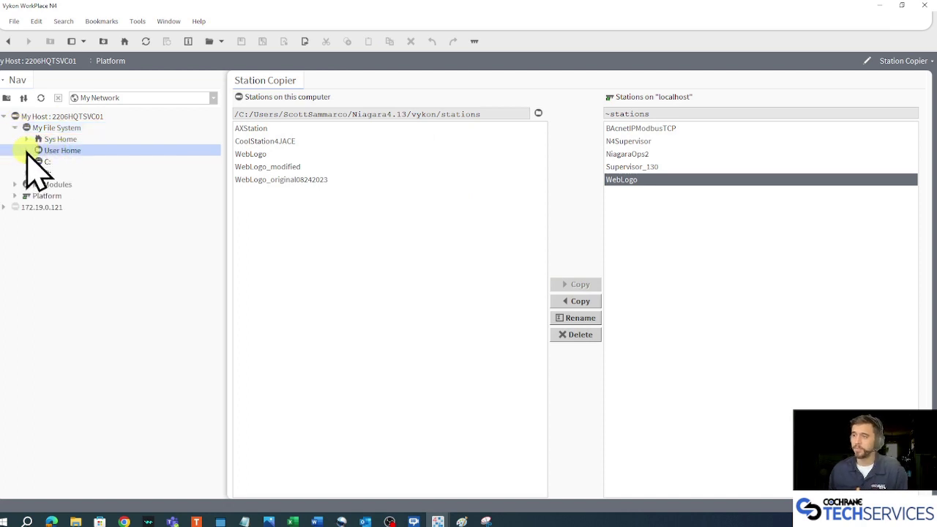
left_click(26, 151)
left_click(68, 252)
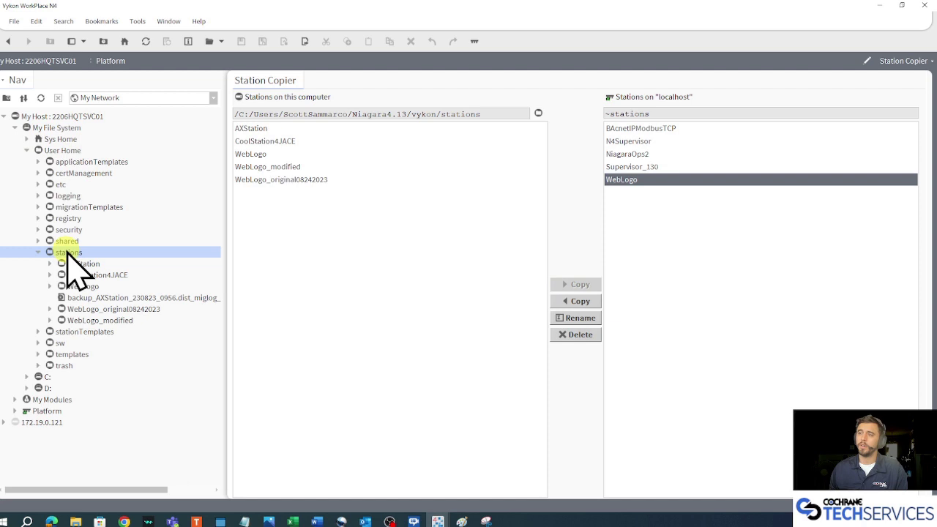
left_click(109, 310)
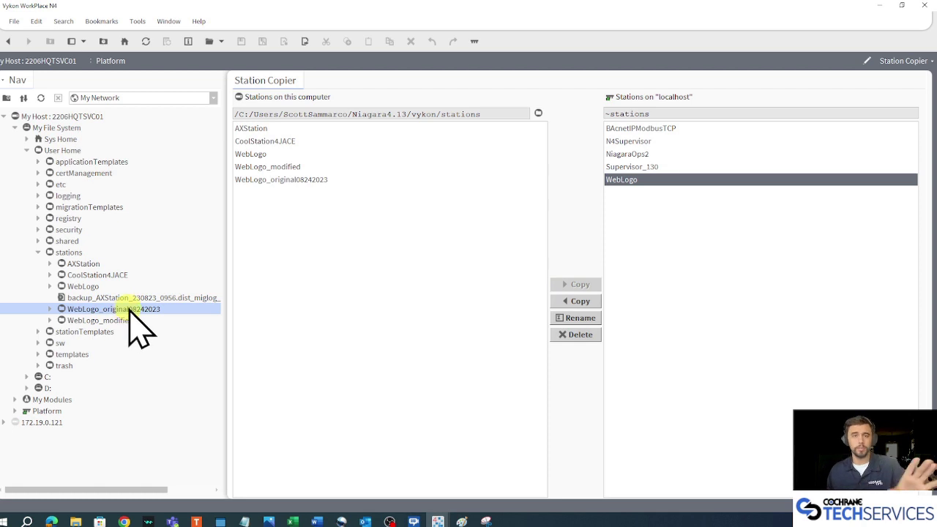
left_click(104, 321)
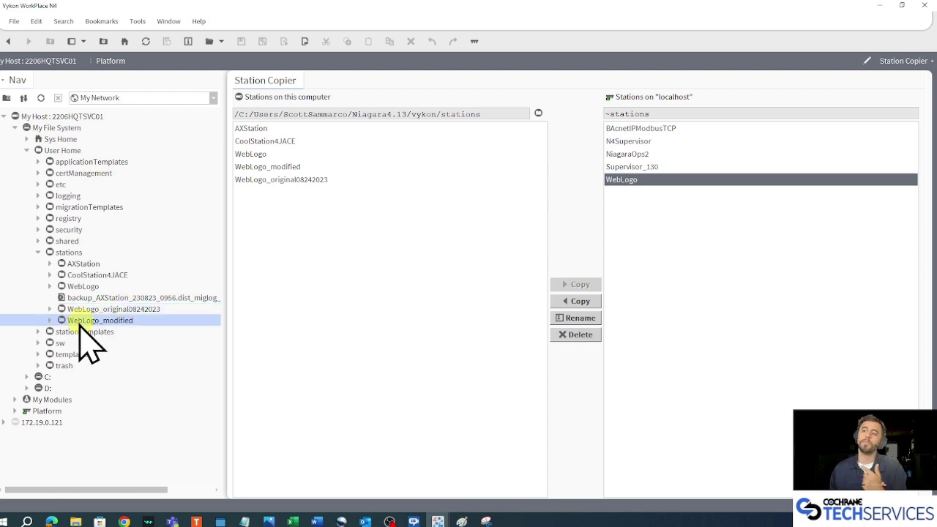
left_click(50, 321)
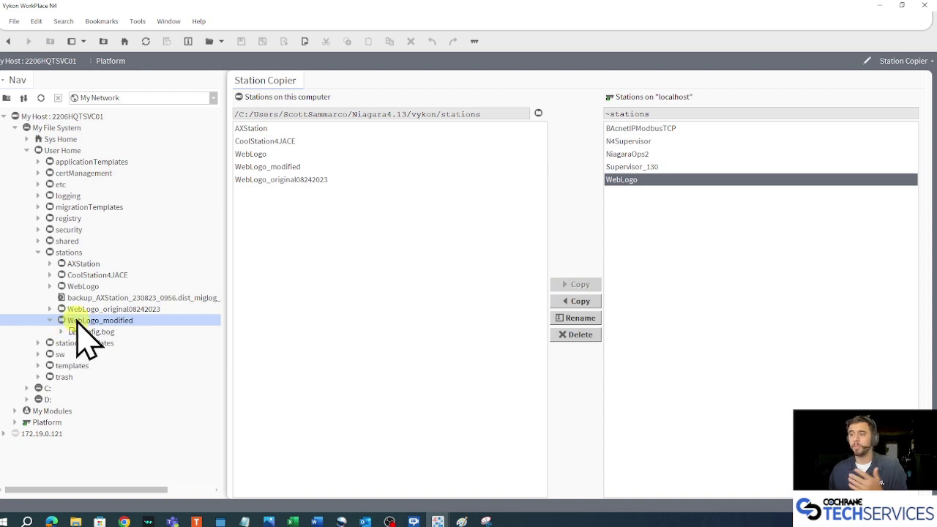
Create a new folder named public inside the WebLogo_modified station folder
right_click(87, 321)
mouse_move(150, 344)
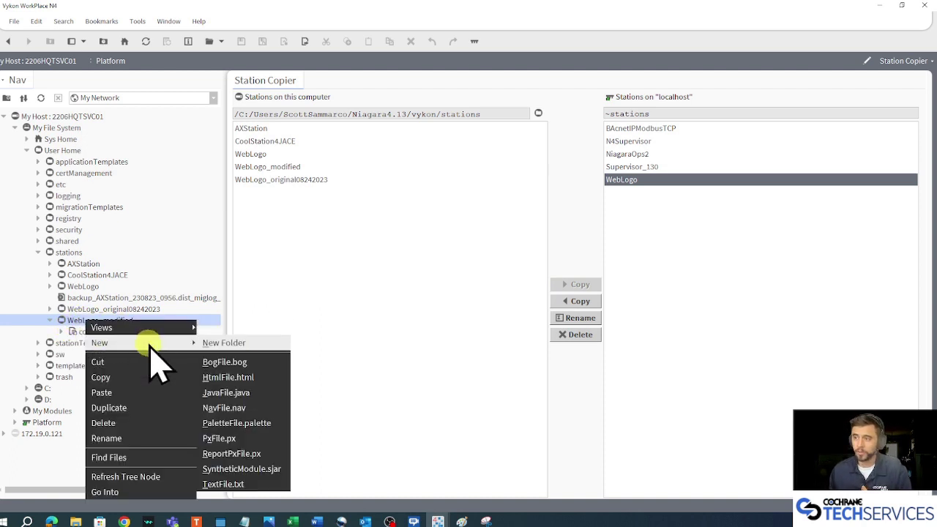
left_click(265, 344)
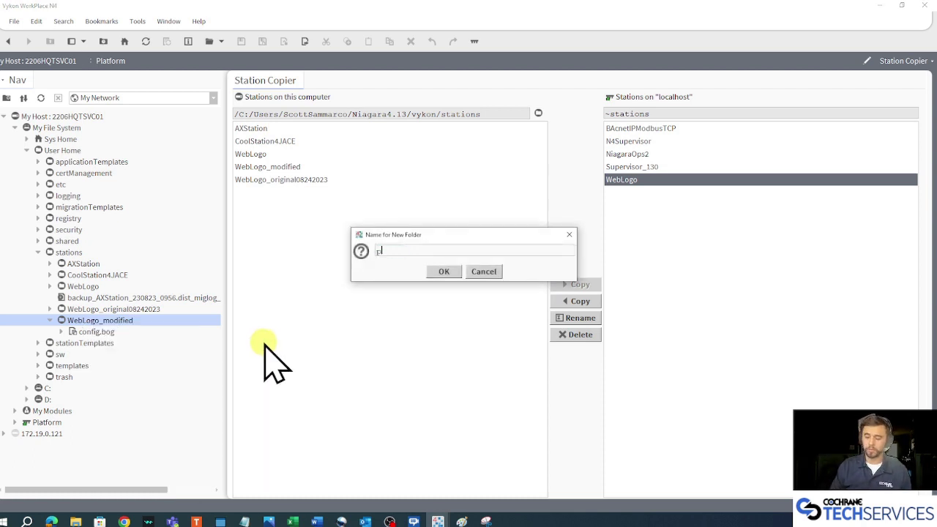
left_click(445, 271)
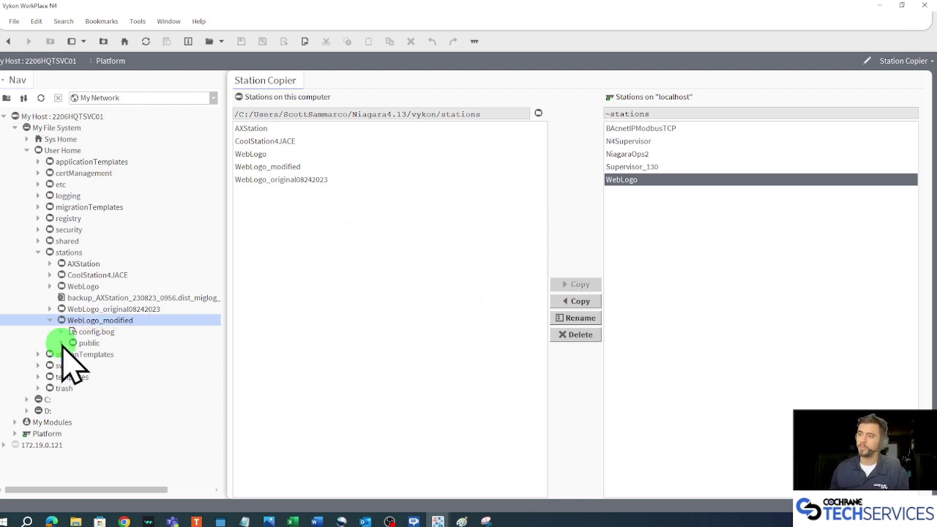
left_click(107, 342)
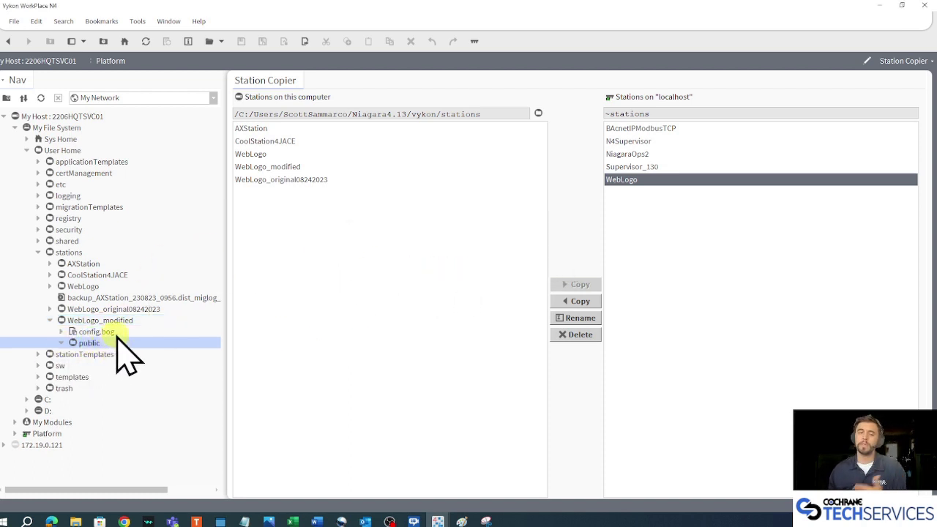
Copy the CTSv3.PNG logo image from the C: drive
left_click(27, 400)
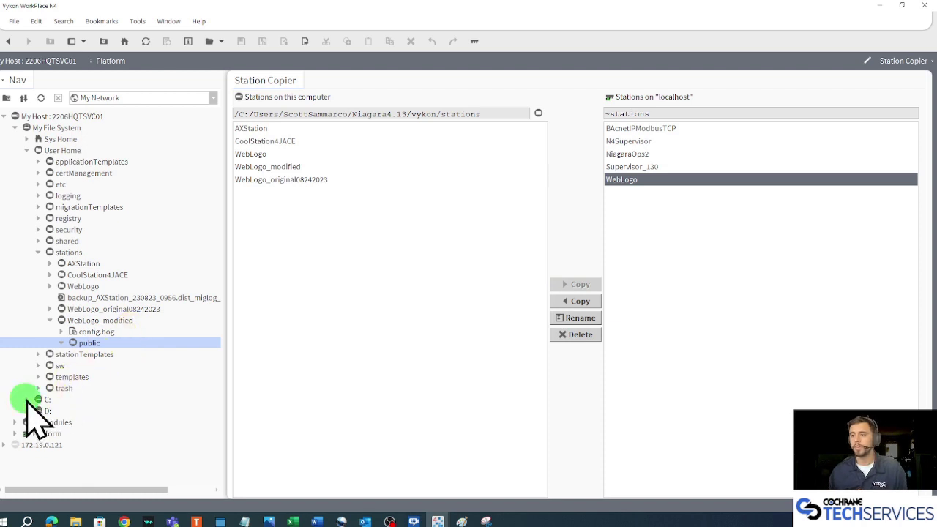
scroll(115, 359, "down", 1)
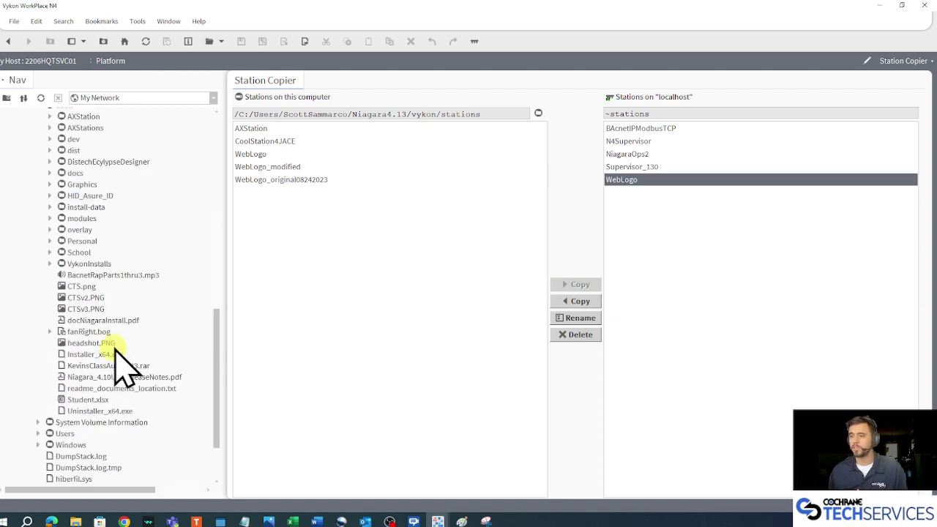
right_click(95, 309)
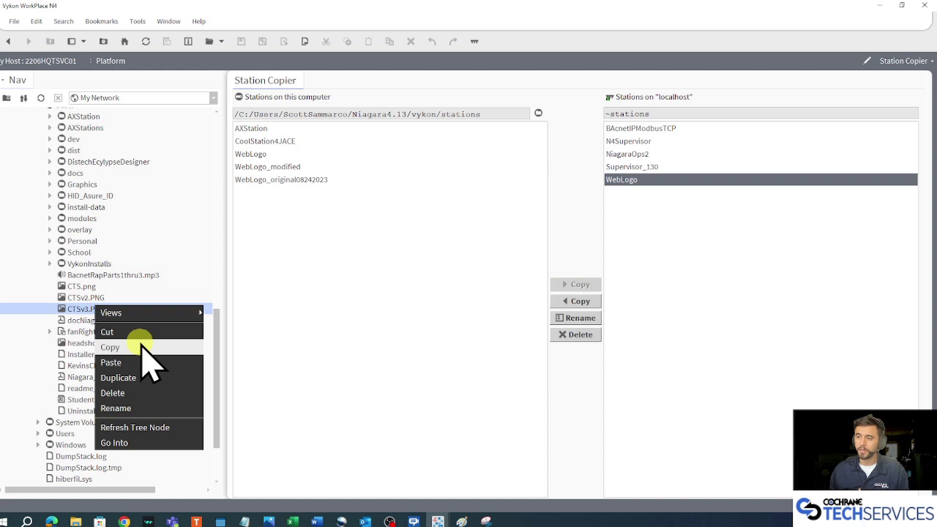
left_click(139, 344)
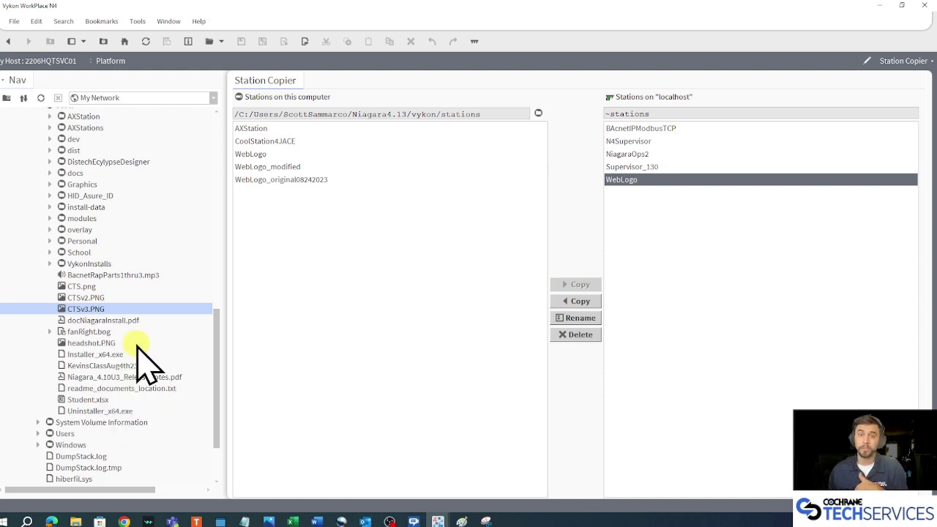
Paste the CTSv3.PNG logo into WebLogo_modified's public folder
scroll(140, 357, "up", 5)
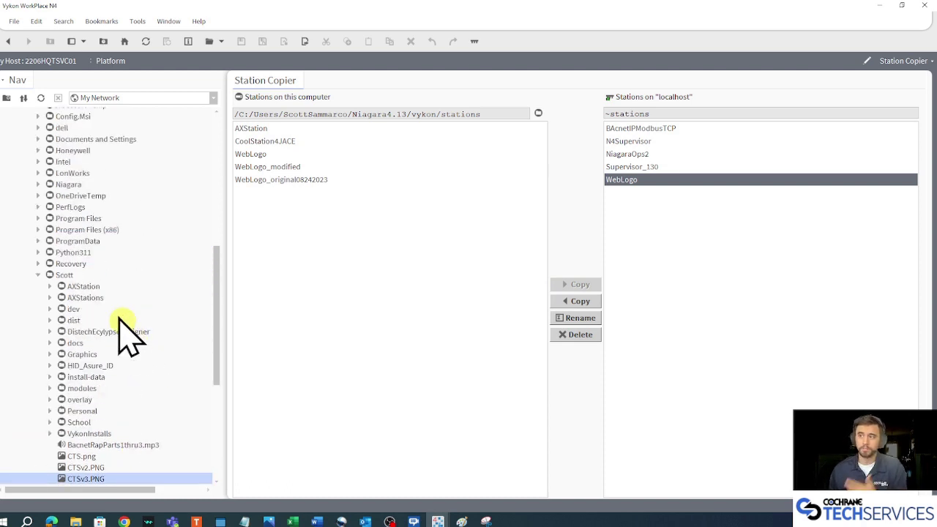
left_click(39, 277)
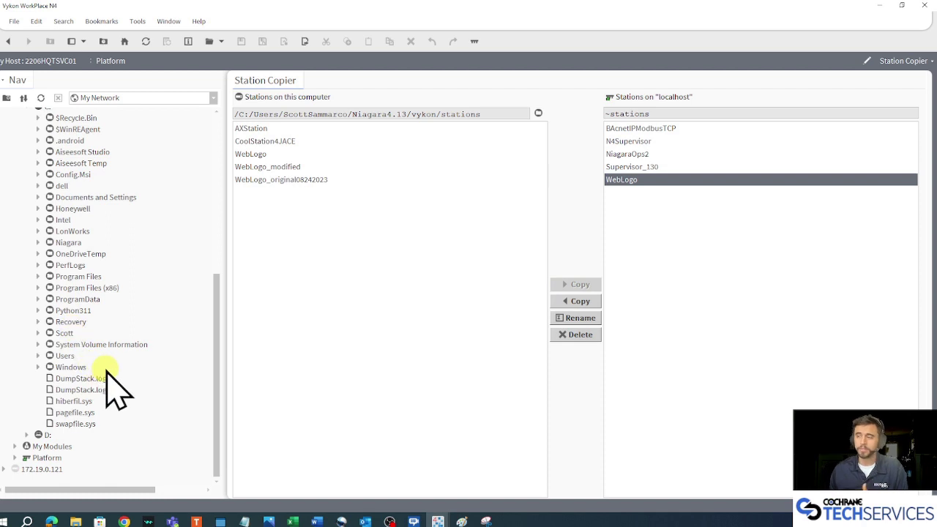
scroll(109, 387, "up", 5)
left_click(26, 275)
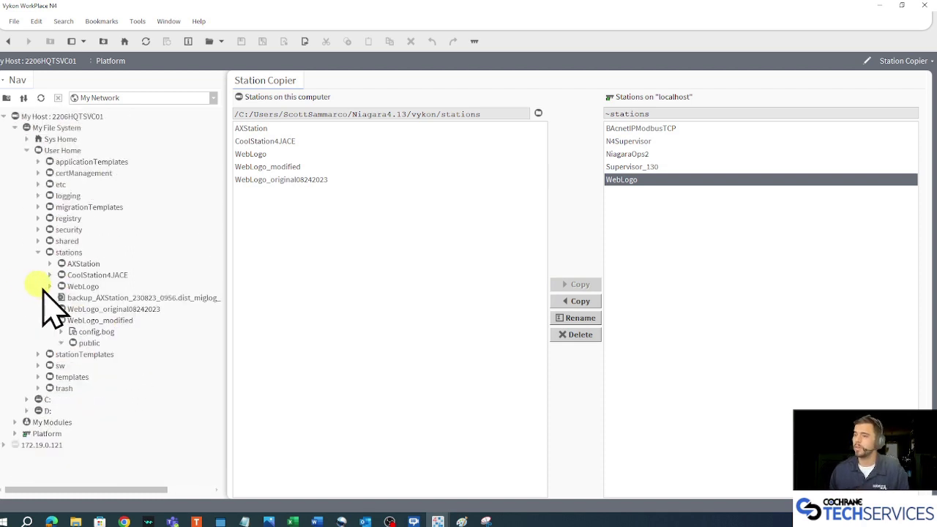
right_click(90, 342)
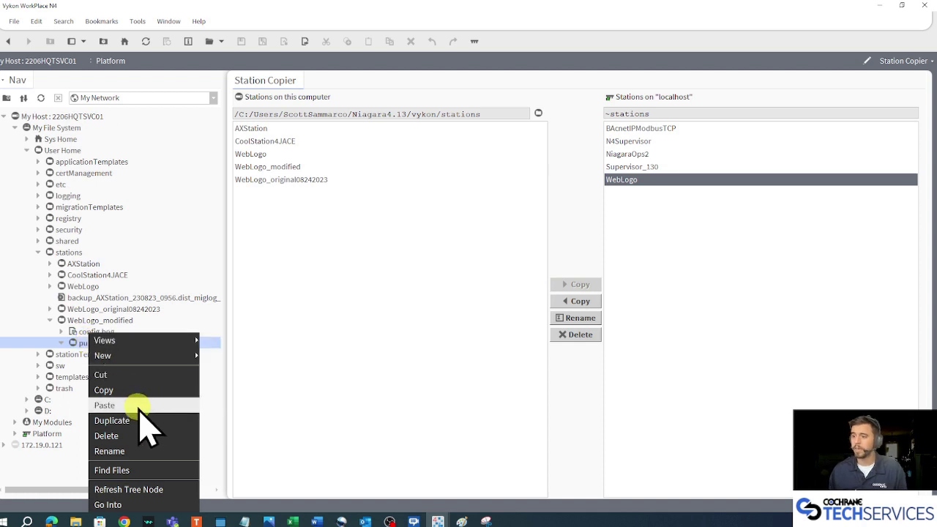
left_click(135, 405)
left_click(119, 353)
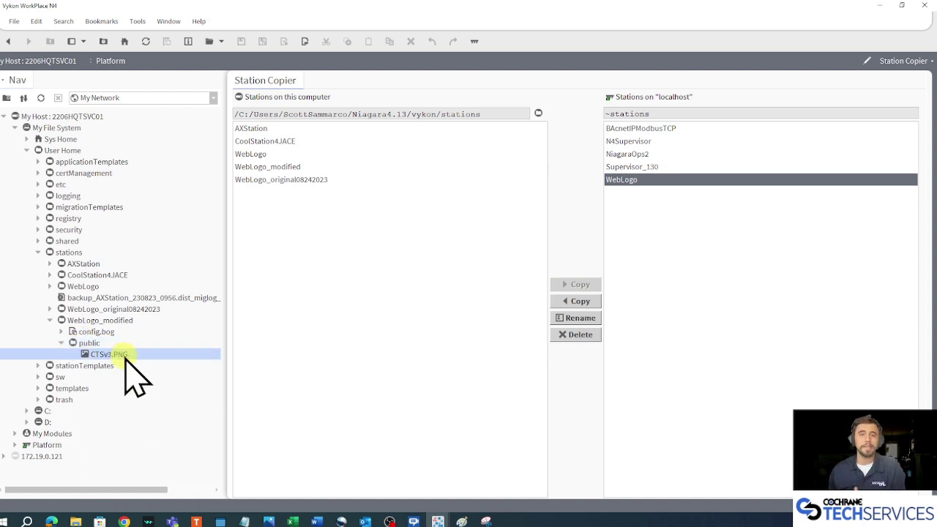
Expand WebLogo_modified's config.bog and its Services node to list AlarmService through WebService
left_click(85, 334)
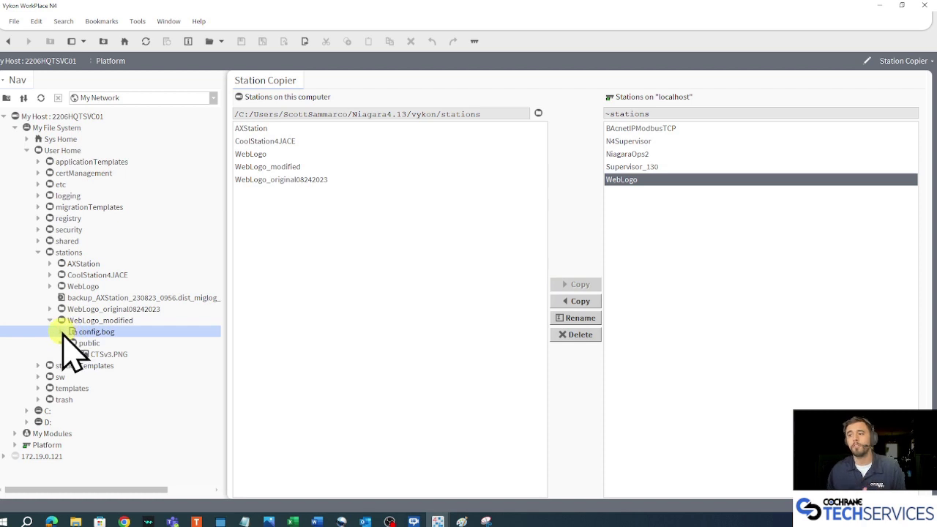
left_click(62, 332)
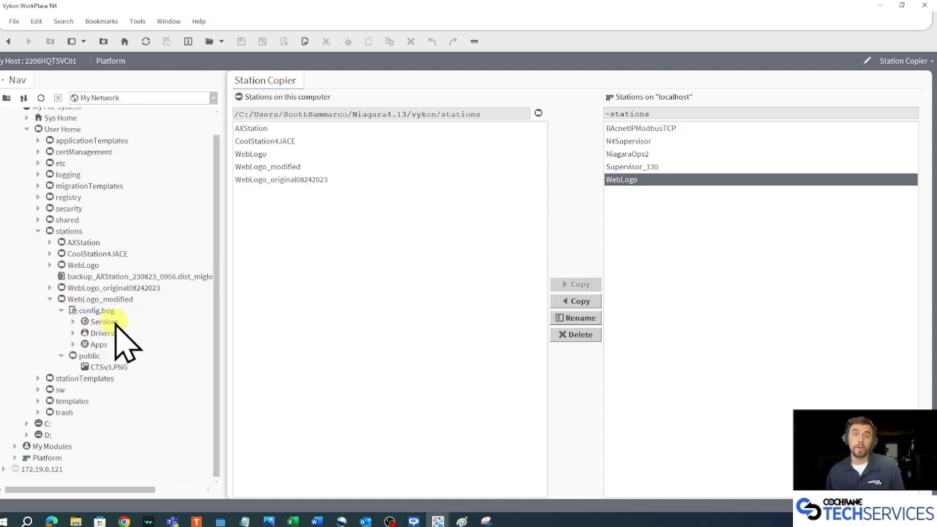
left_click(115, 322)
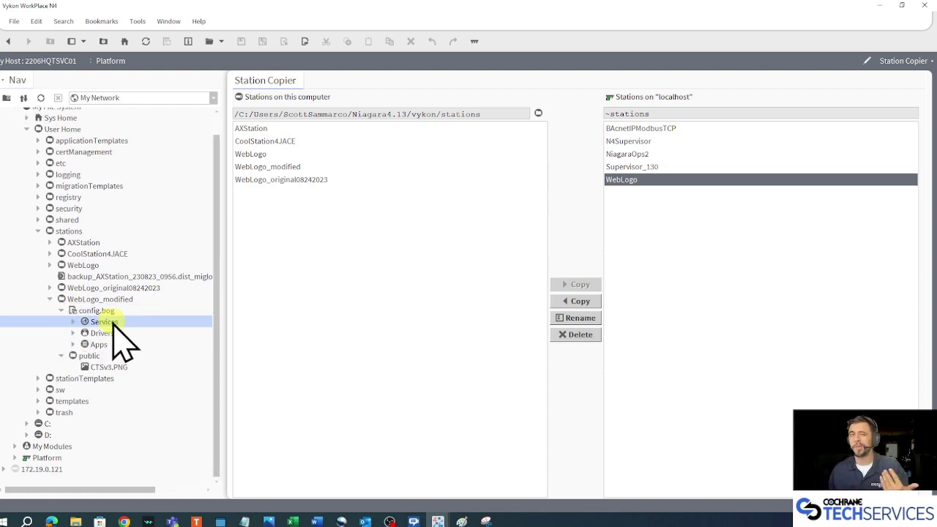
left_click(74, 323)
scroll(167, 261, "down", 2)
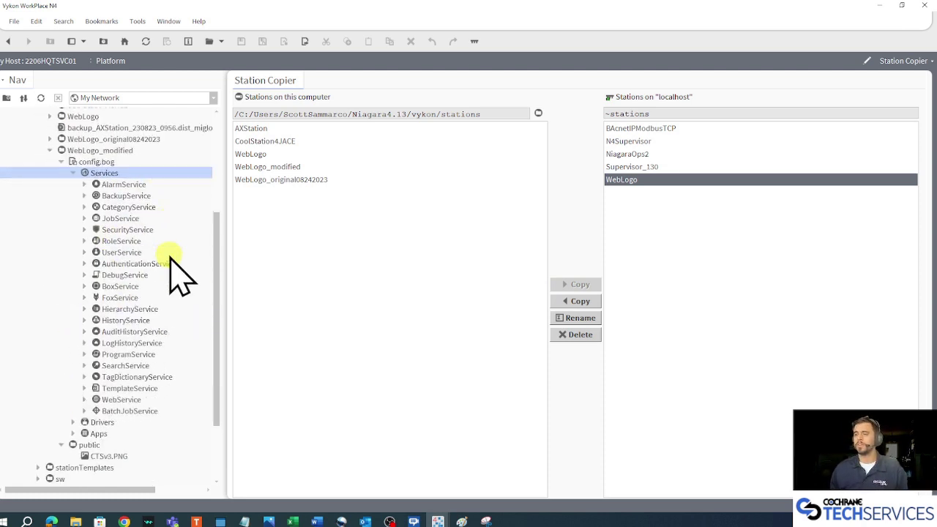
Open WebService's Property Sheet and switch it to the AX Slot Sheet view
double_click(121, 400)
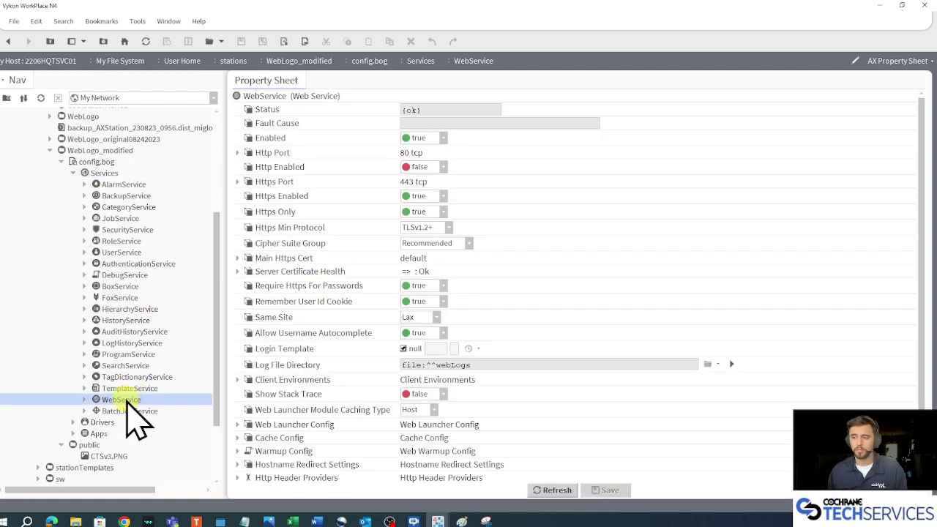
scroll(522, 406, "down", 1)
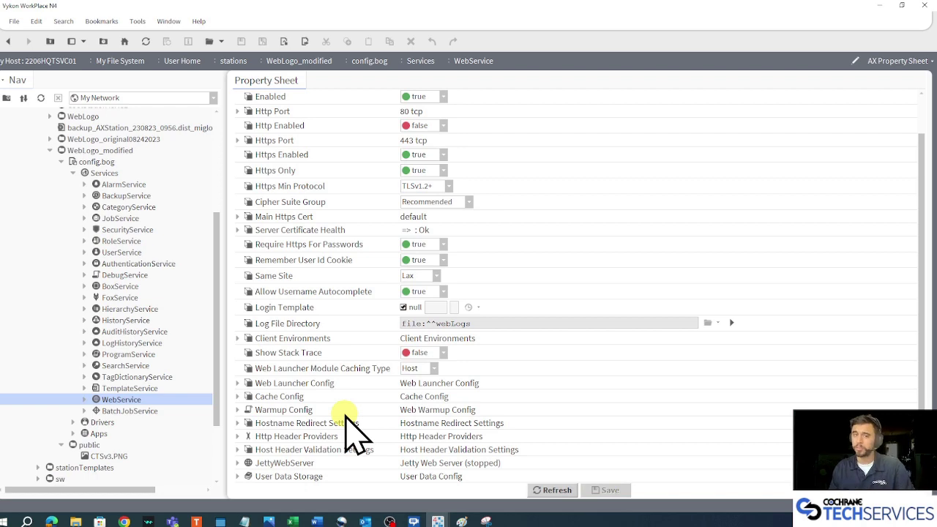
left_click(899, 61)
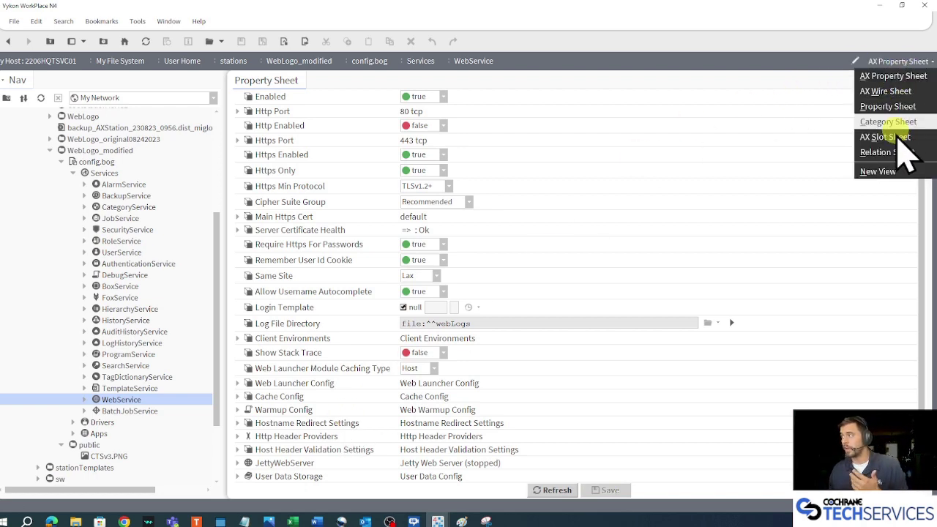
left_click(893, 137)
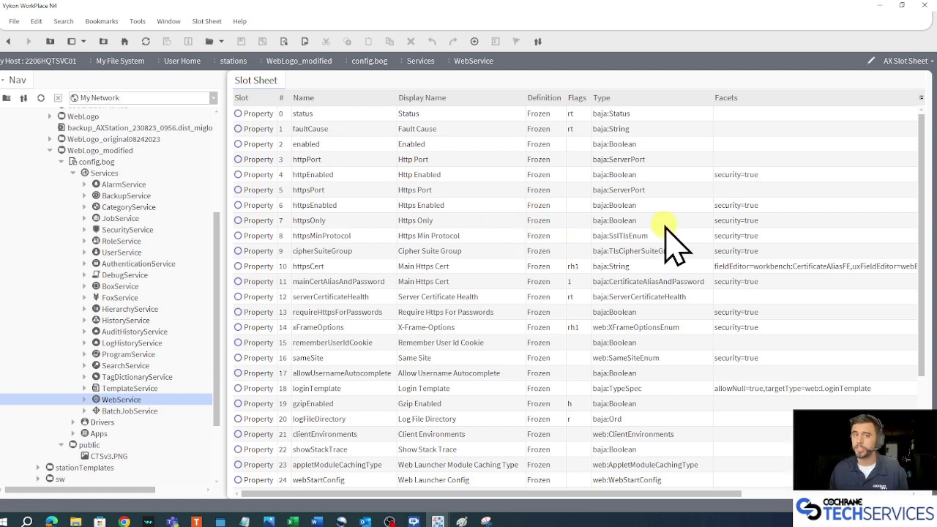
Use Add Slot on WebService's slot sheet to create slot logo with type baja:Ord
right_click(789, 145)
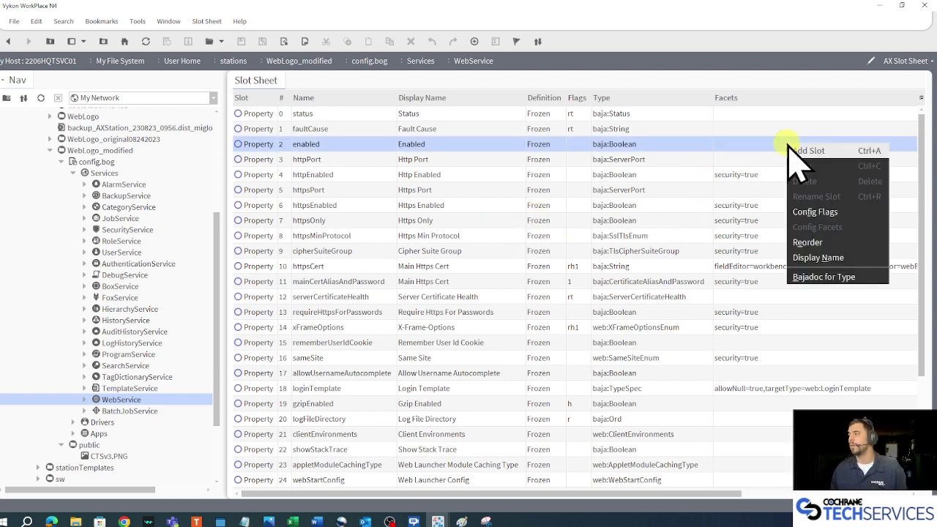
left_click(847, 152)
left_click(345, 151)
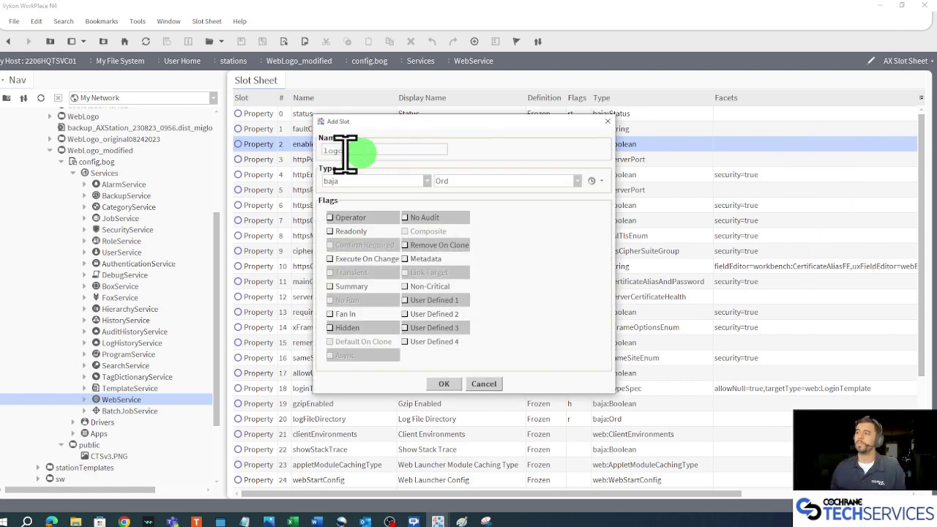
left_click_drag(345, 151, 247, 162)
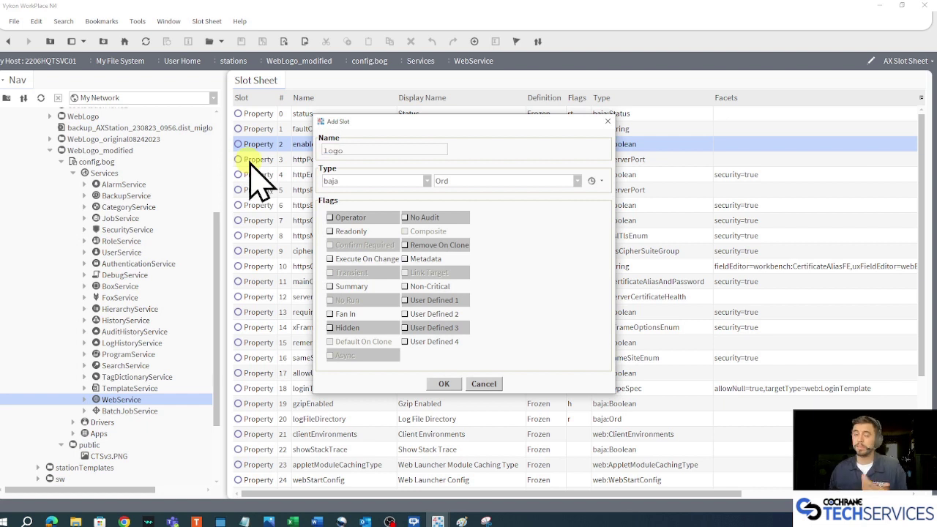
left_click(369, 181)
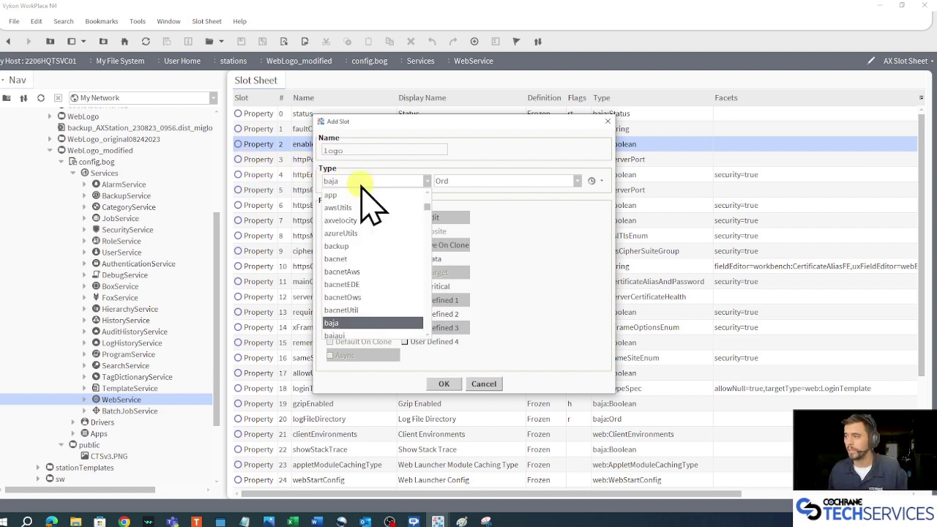
left_click(346, 323)
left_click(476, 181)
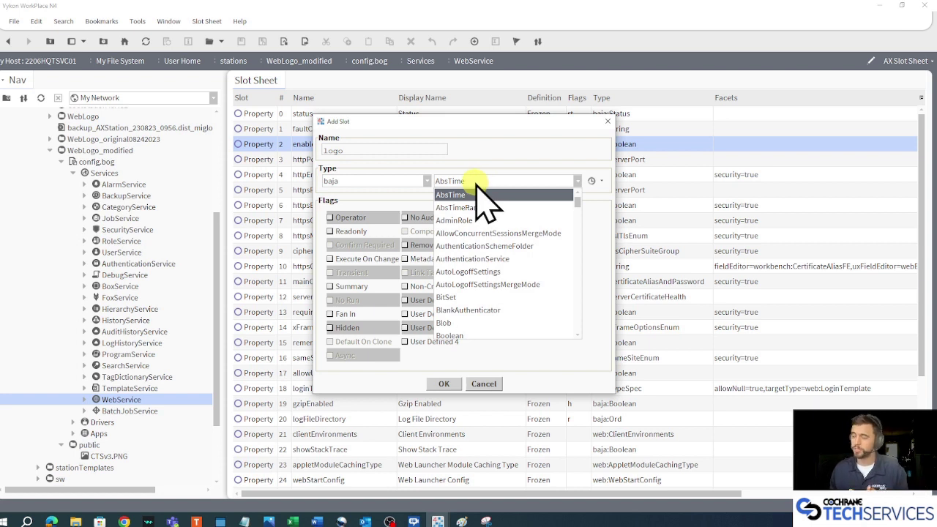
scroll(508, 266, "down", 12)
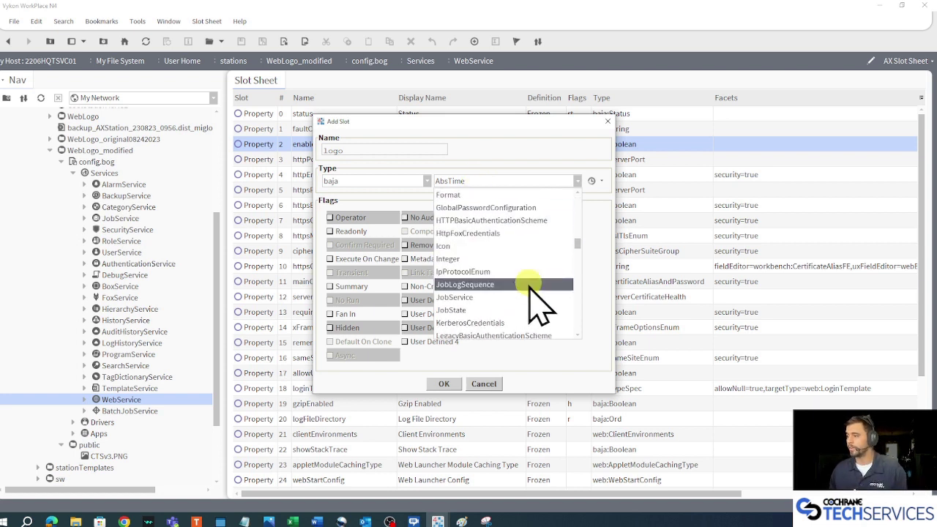
scroll(538, 304, "down", 5)
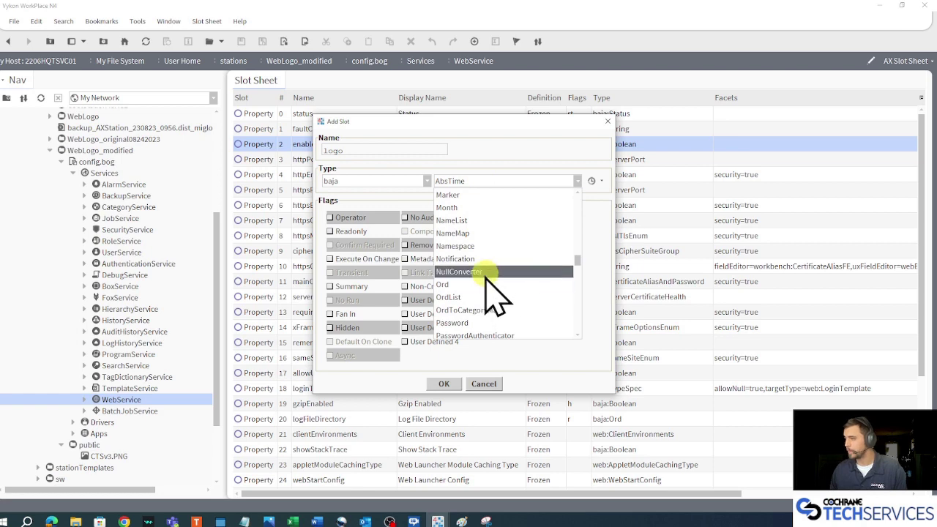
left_click(487, 285)
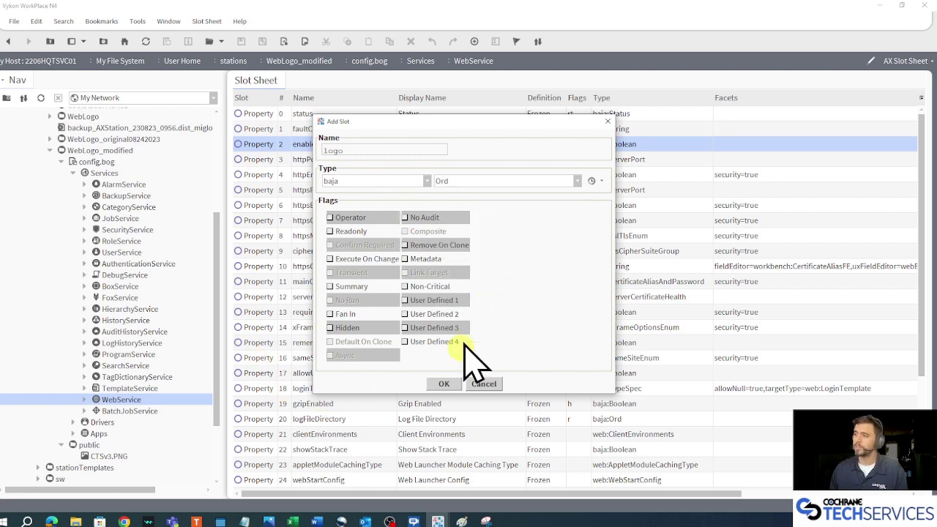
left_click(445, 384)
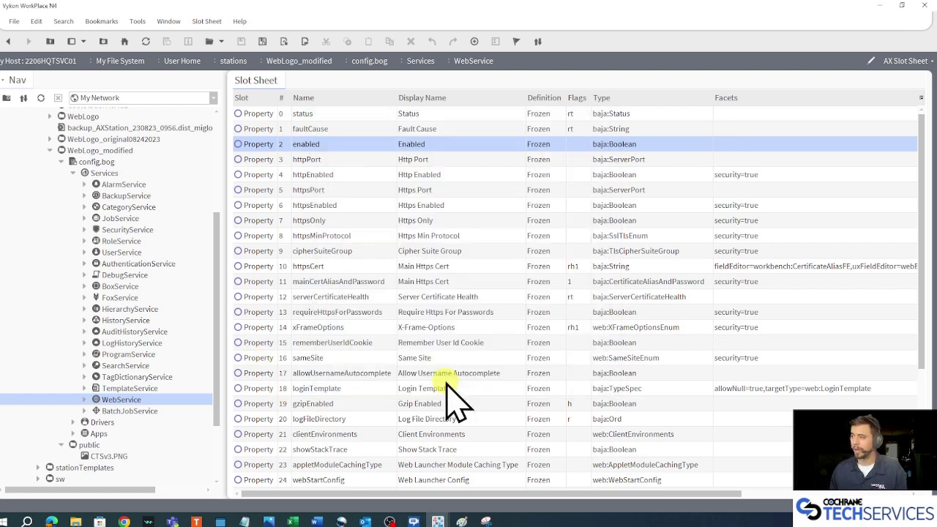
Show the WebService in AX Property Sheet view and start editing the logo property's null value
left_click(911, 61)
left_click(897, 76)
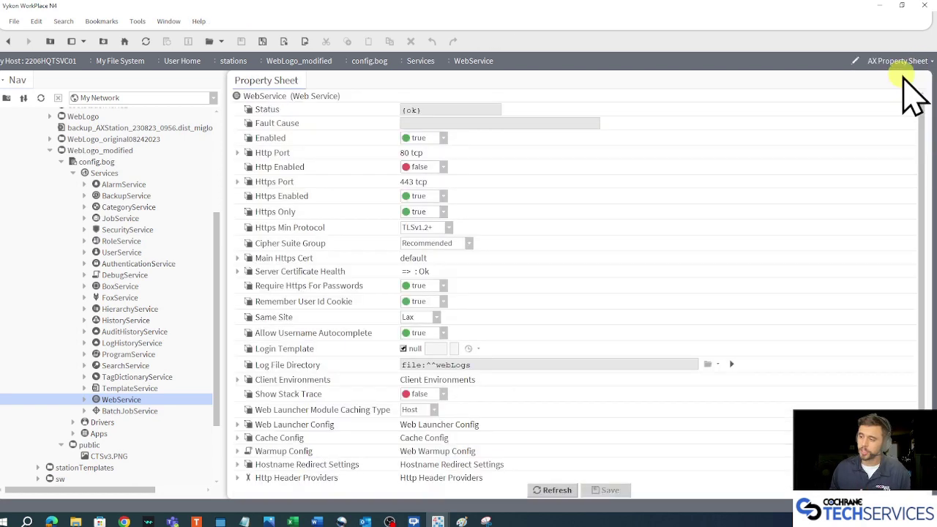
scroll(495, 372, "down", 3)
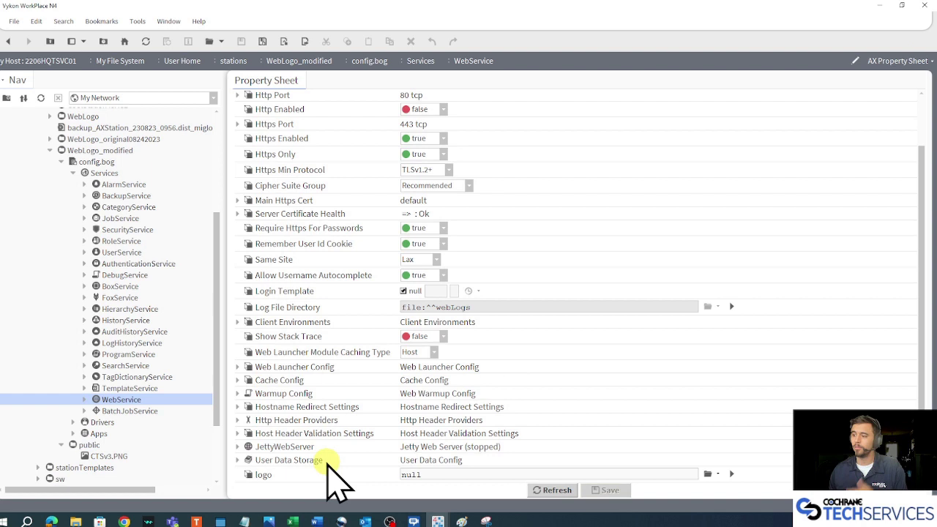
double_click(468, 476)
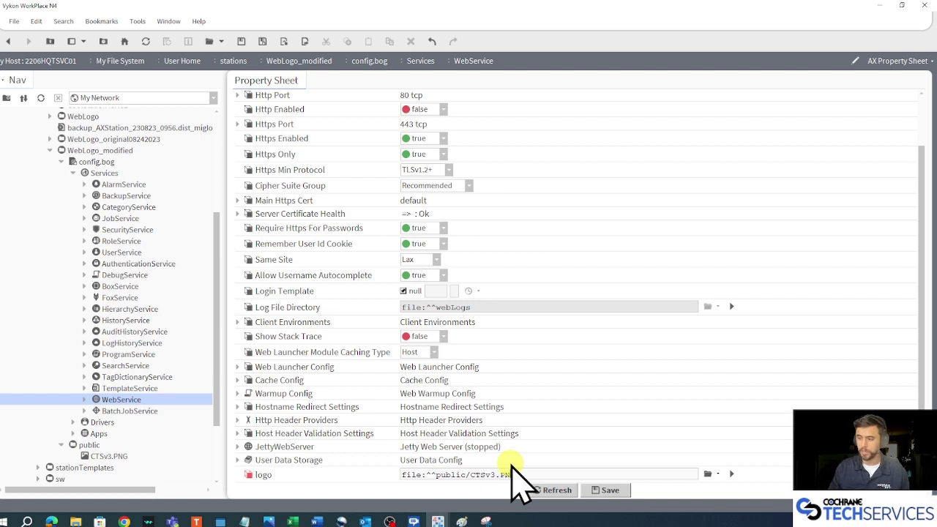
Set the logo to file:^^public/CTSv3.PNG, save it, and save the station database
left_click(122, 459)
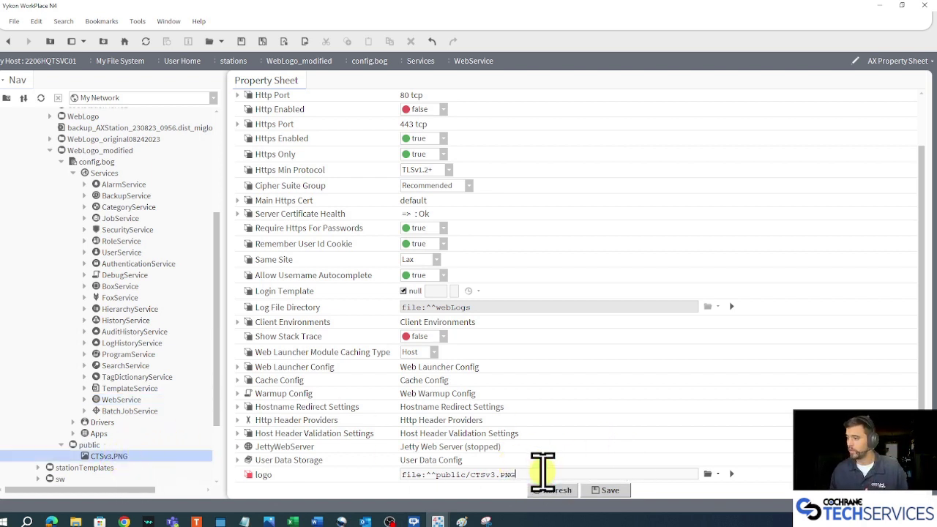
left_click(610, 489)
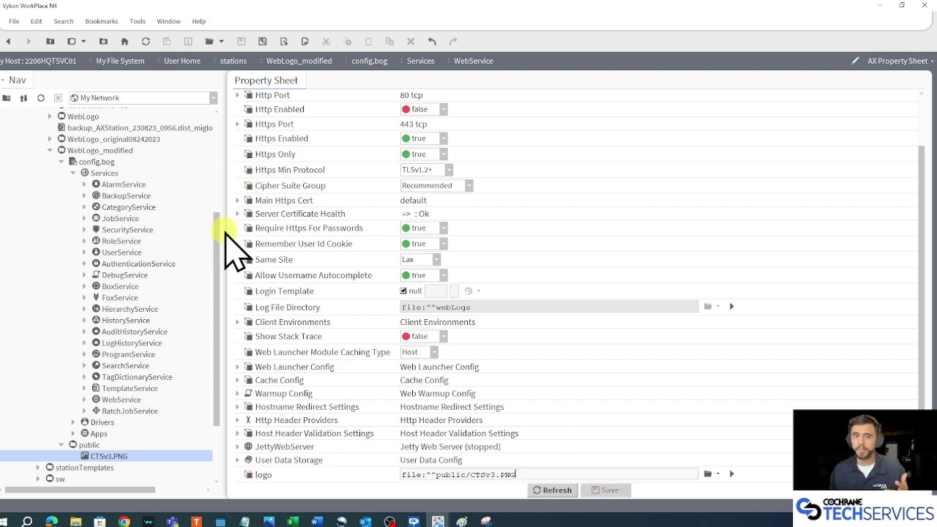
left_click(262, 42)
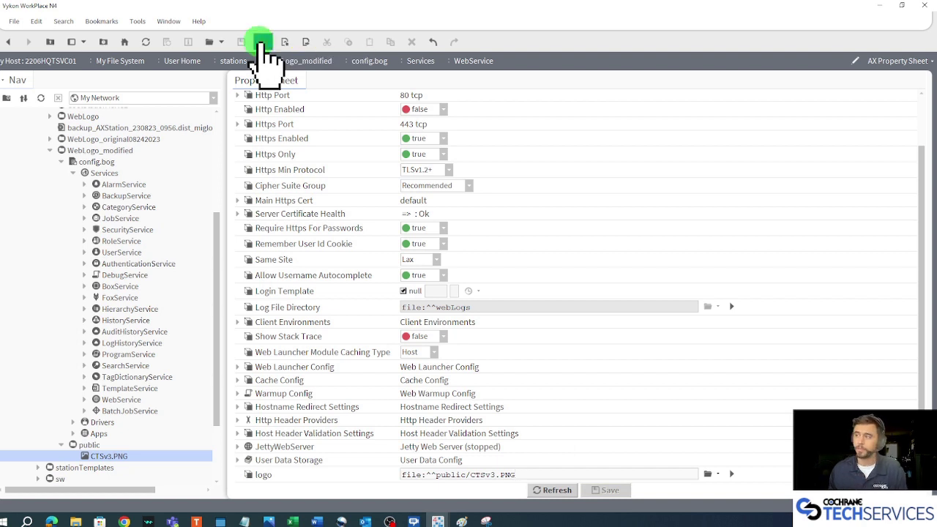
Collapse config.bog, public and User Home in the Nav tree, then expand Platform
left_click(61, 162)
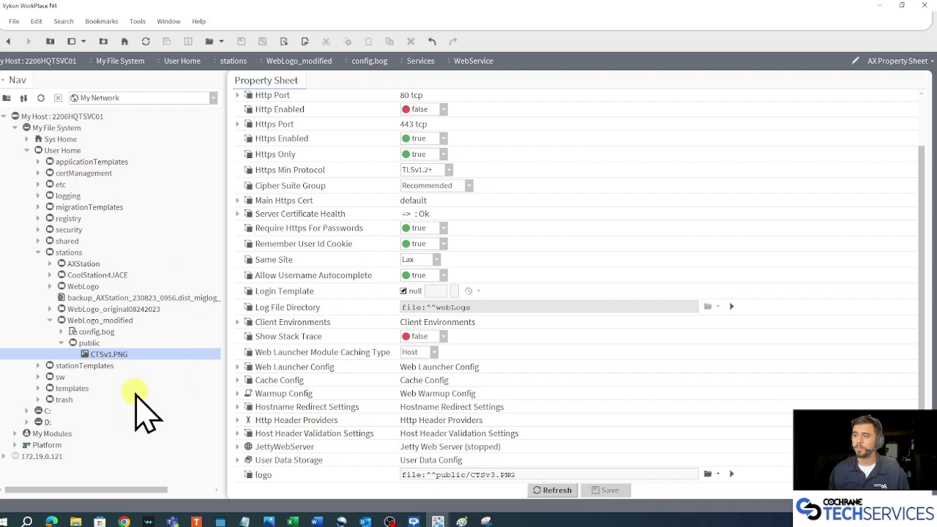
left_click(95, 320)
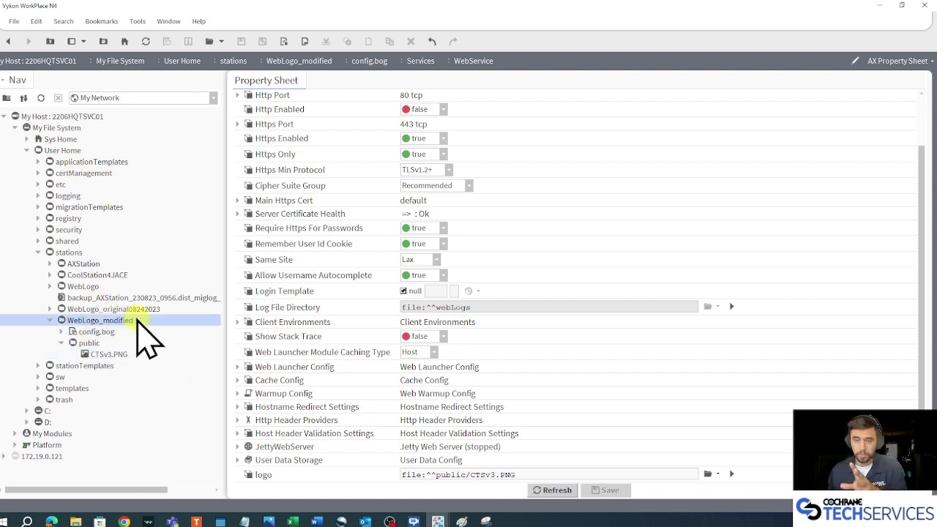
left_click(62, 343)
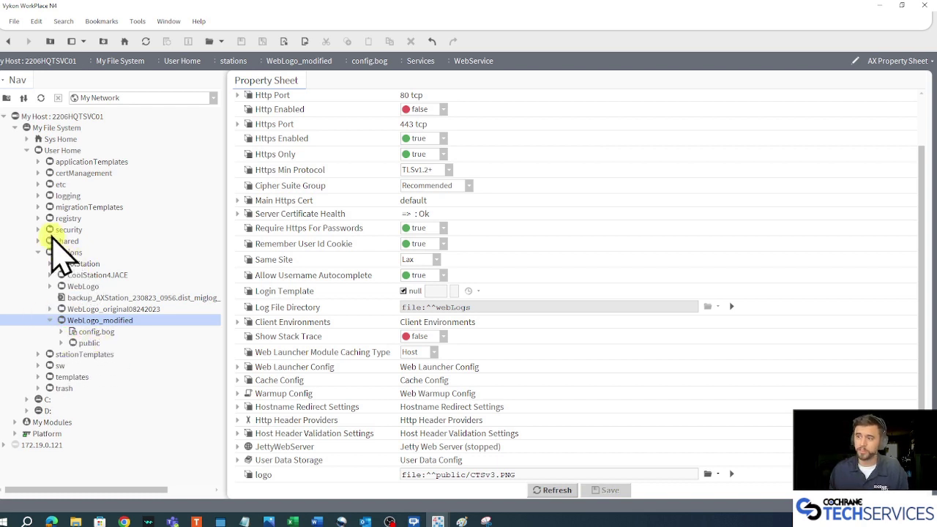
left_click(26, 150)
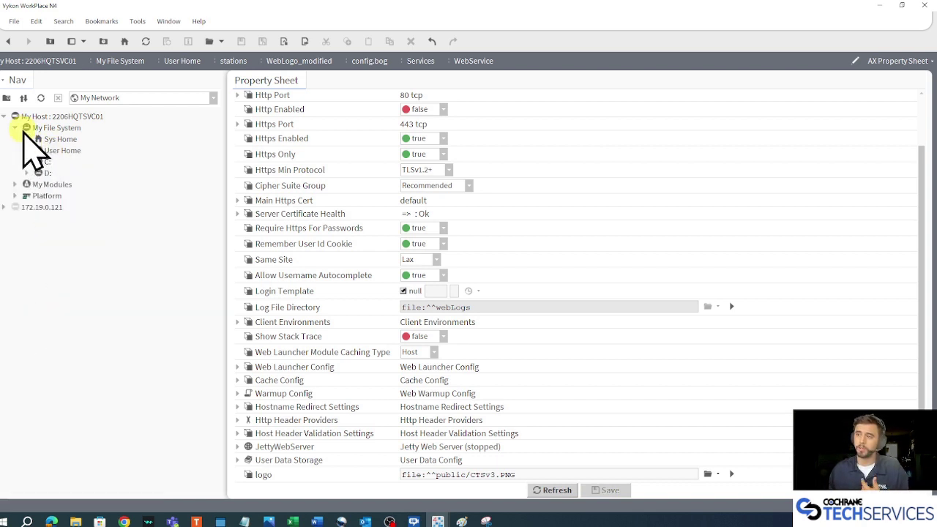
left_click(16, 196)
In Station Copier, copy WebLogo_modified to the platform and trim the '_modified' suffix to name it WebLogo
double_click(71, 264)
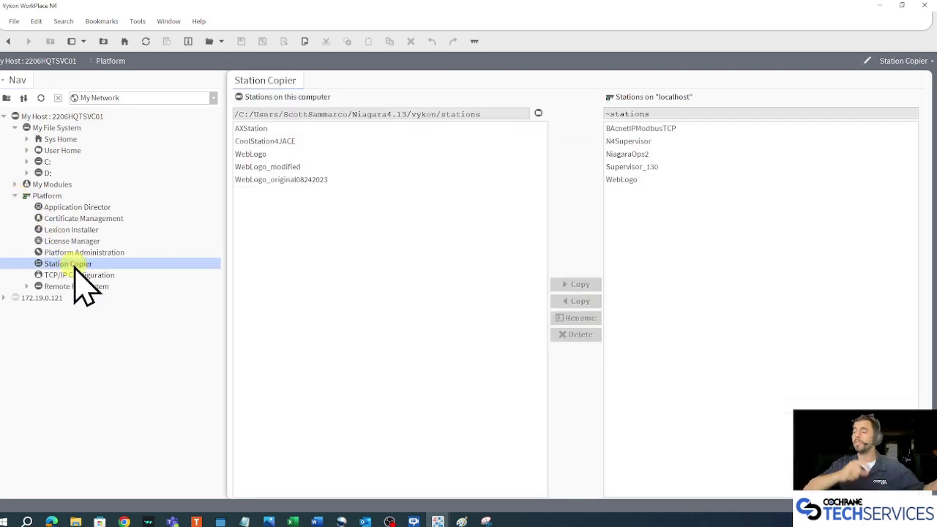
left_click(268, 181)
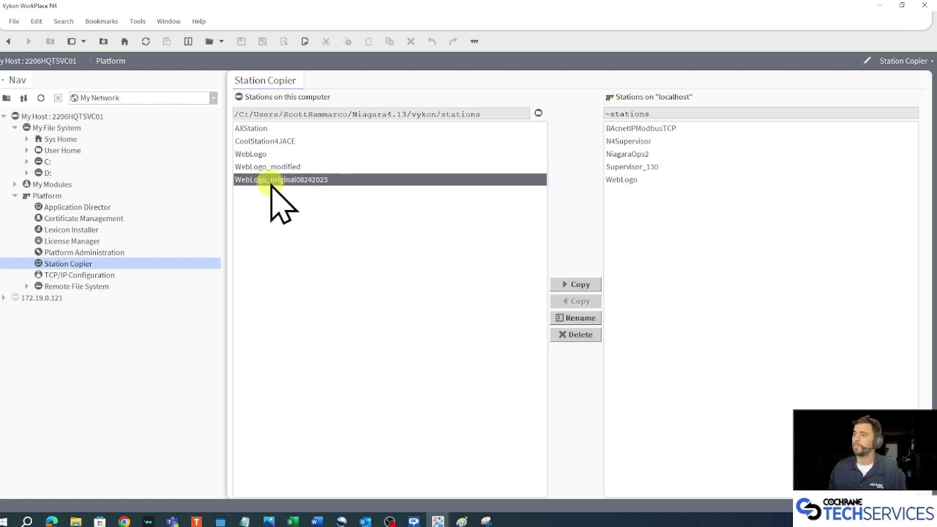
left_click(282, 167)
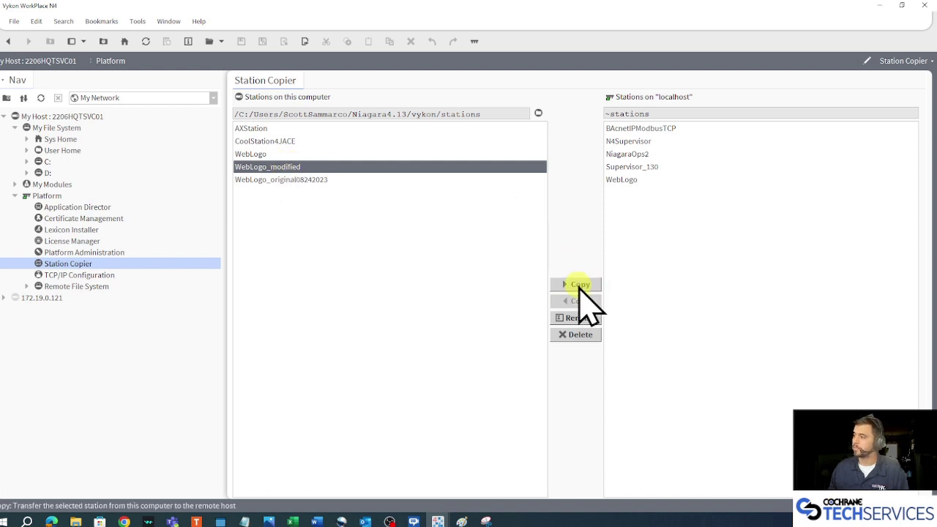
left_click(577, 285)
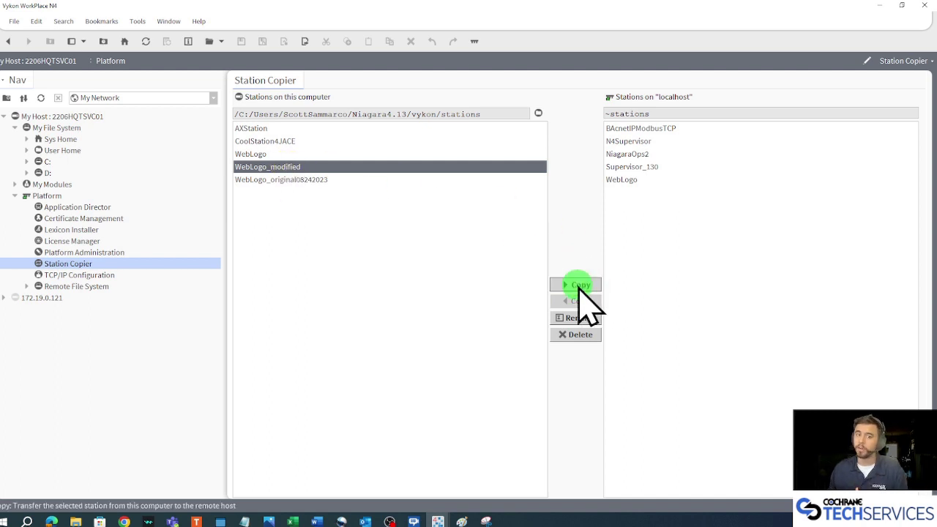
left_click_drag(535, 224, 433, 249)
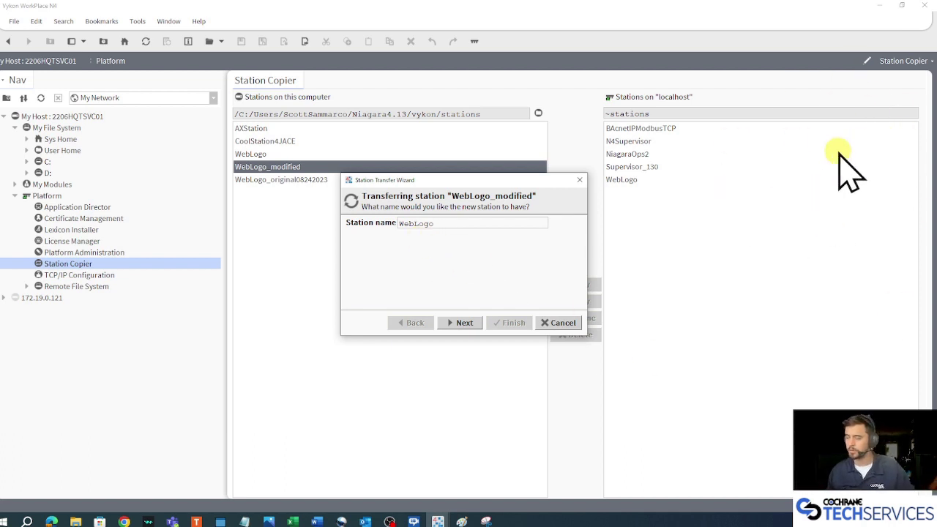
Transfer every station file, replacing the existing WebLogo directory with start after install, then open Application Director
left_click(464, 323)
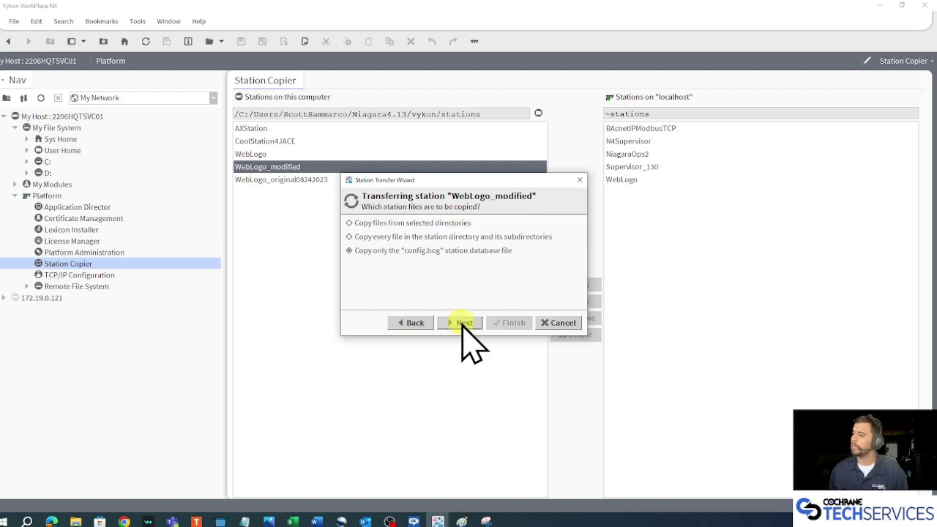
left_click(437, 237)
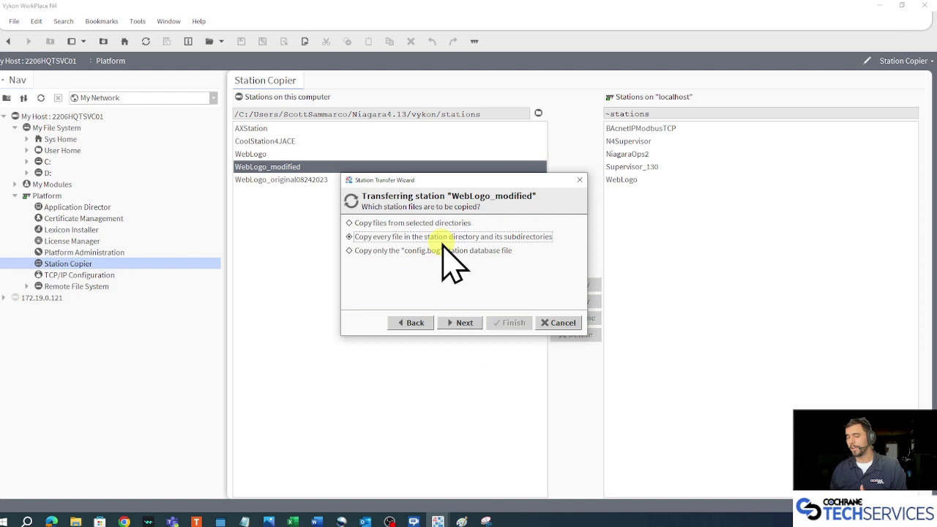
left_click(472, 323)
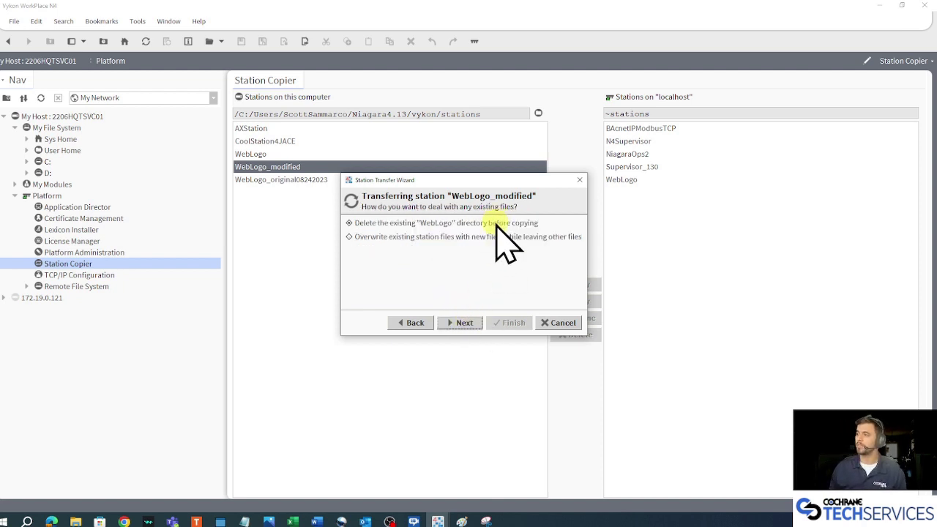
left_click(466, 323)
left_click(461, 323)
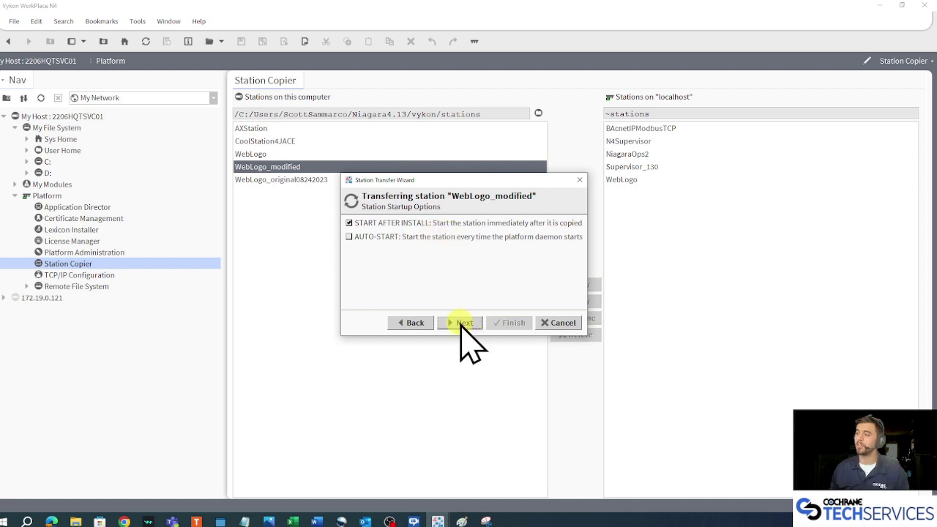
left_click(508, 324)
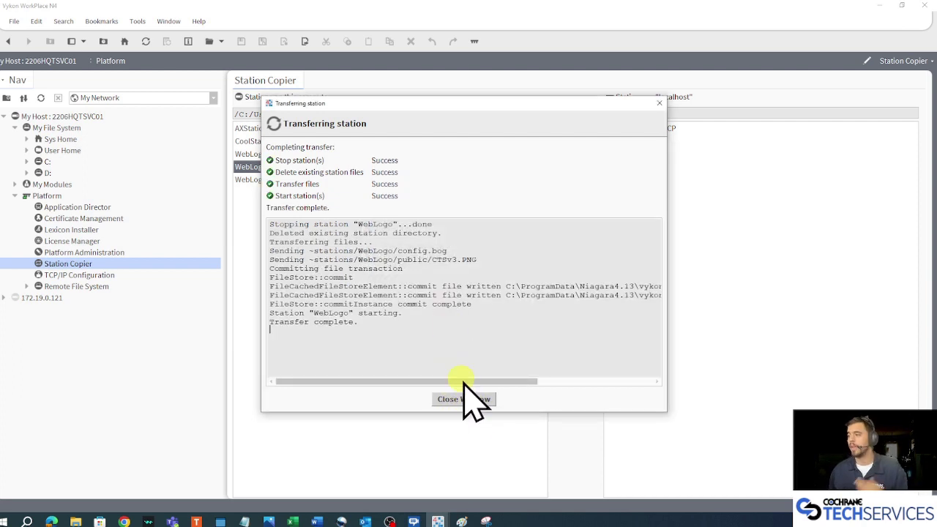
left_click(469, 399)
left_click(448, 279)
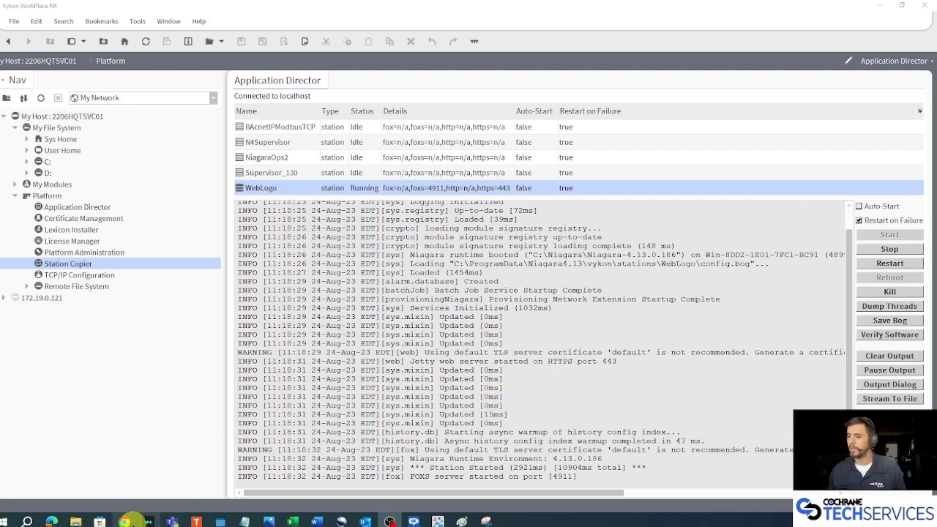
After confirming WebLogo is running, bring the Chrome window with the login page forward
left_click(125, 522)
left_click(280, 26)
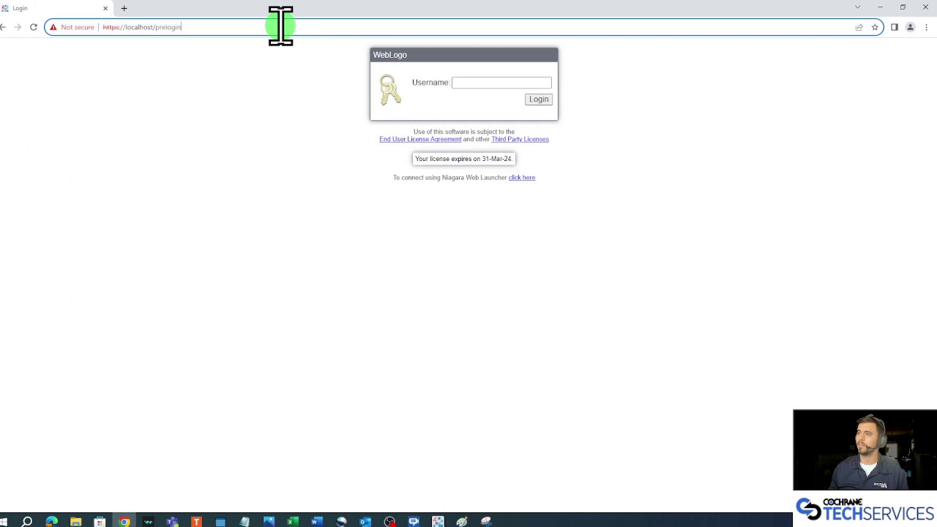
type("https:")
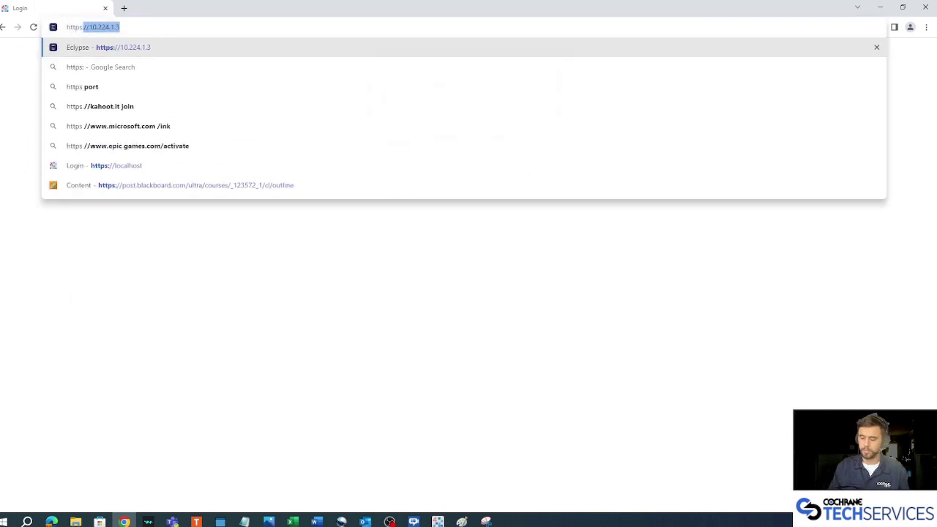
type("//l")
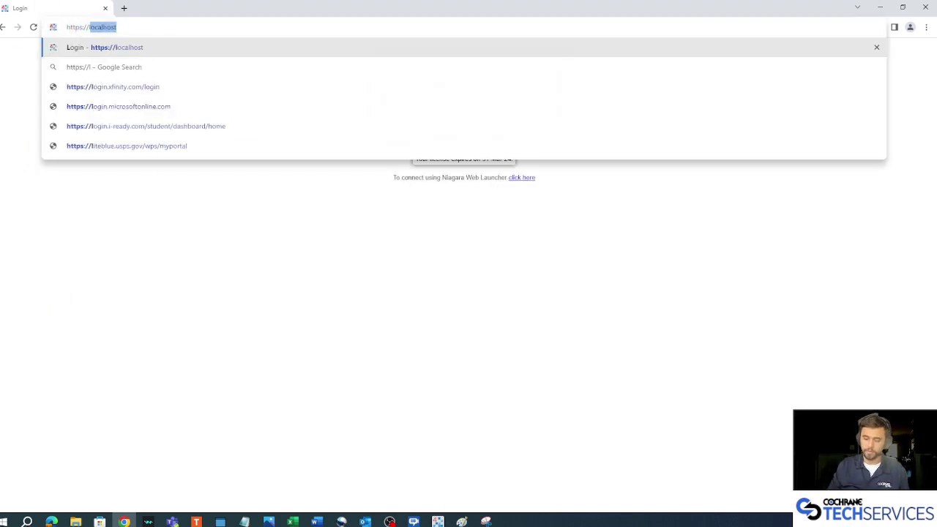
type("ocalhost")
key("Return")
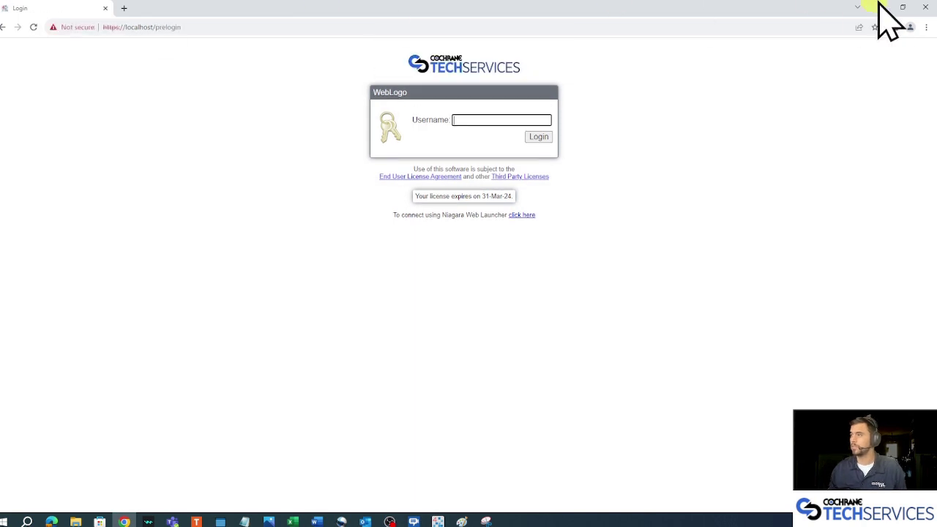